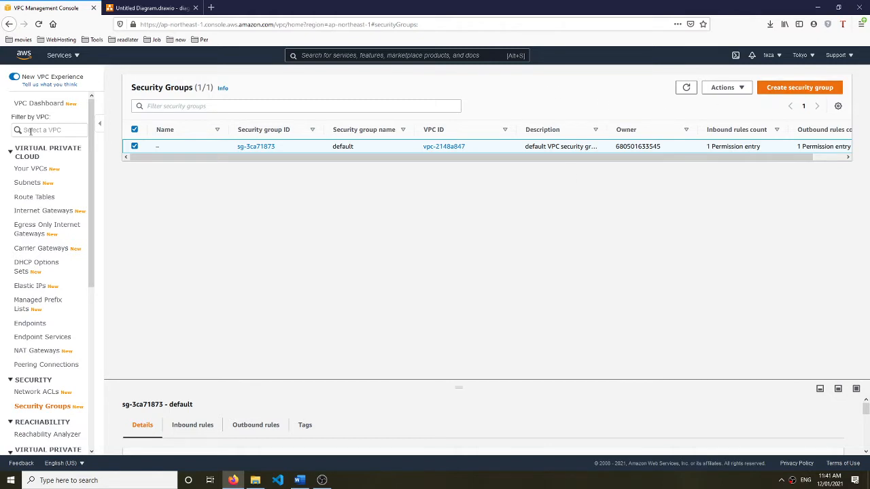
Step: Start creating a new VPC with the name tag TokyoVPC
{"action": "left_click", "coordinate": [32, 174]}
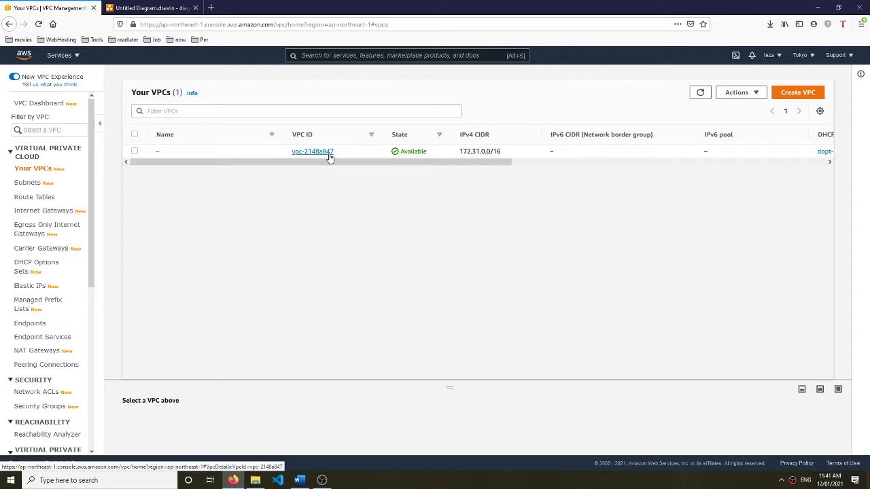
{"action": "left_click", "coordinate": [789, 99]}
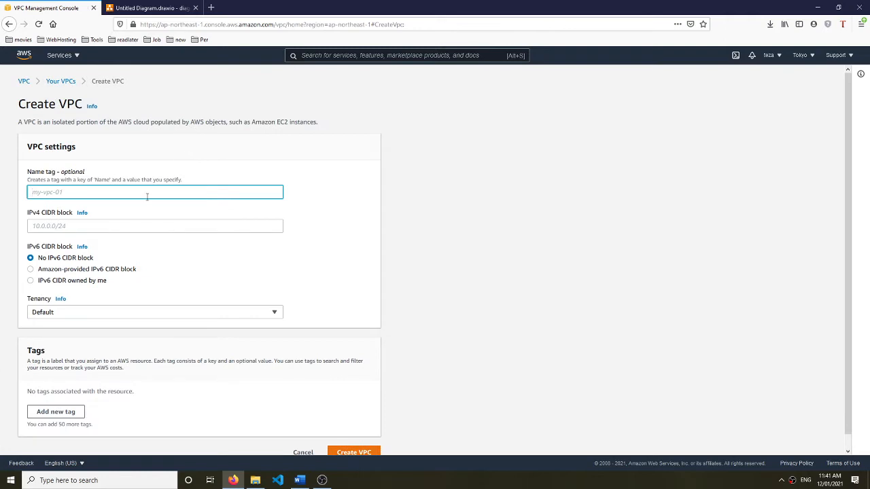
{"action": "type", "text": "Tok"}
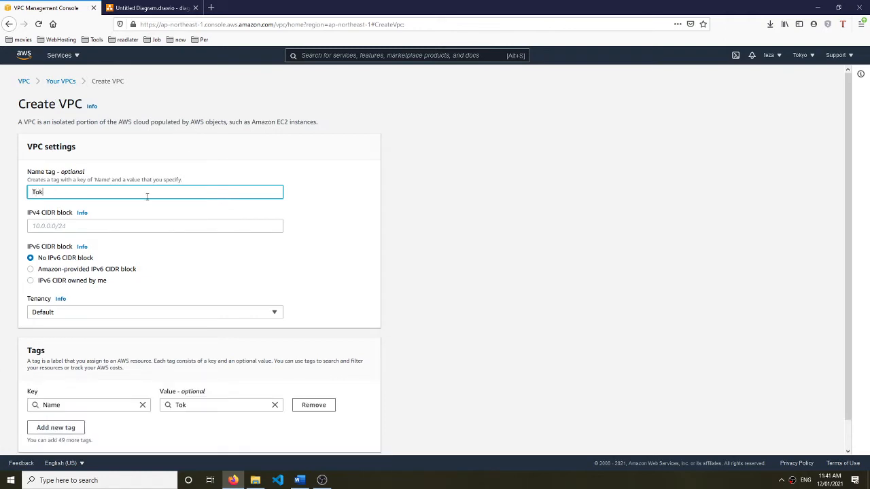
{"action": "type", "text": "yoVPC"}
Step: Check the network diagram for the VPC range, set the IPv4 CIDR block to 10.0.0.0/16 and create the VPC
{"action": "left_click", "coordinate": [96, 226]}
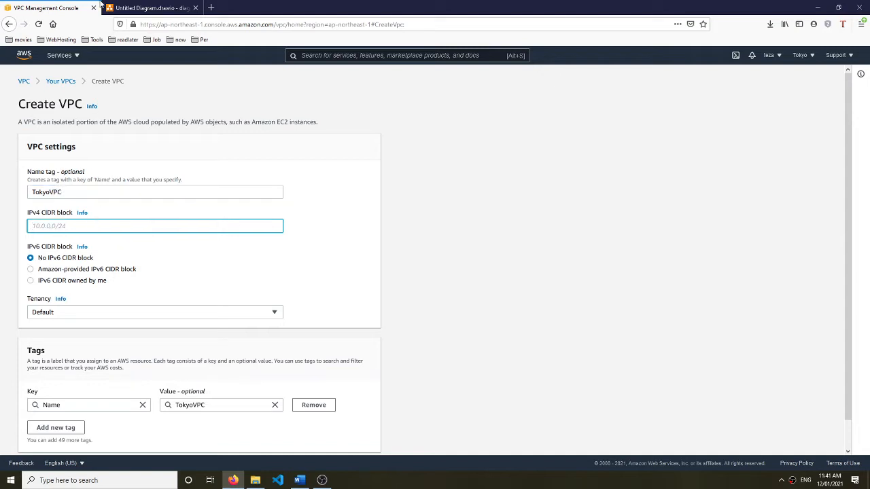
{"action": "left_click", "coordinate": [153, 8]}
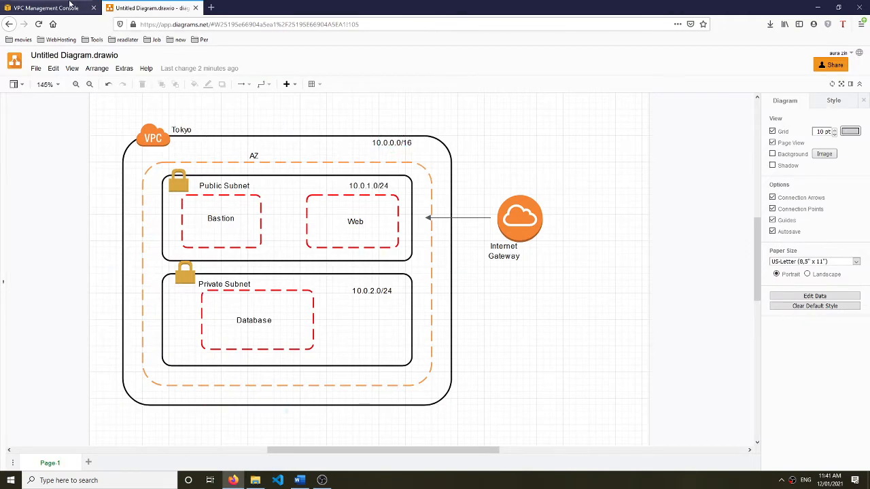
{"action": "left_click", "coordinate": [46, 8]}
{"action": "type", "text": "10.0.0.0"}
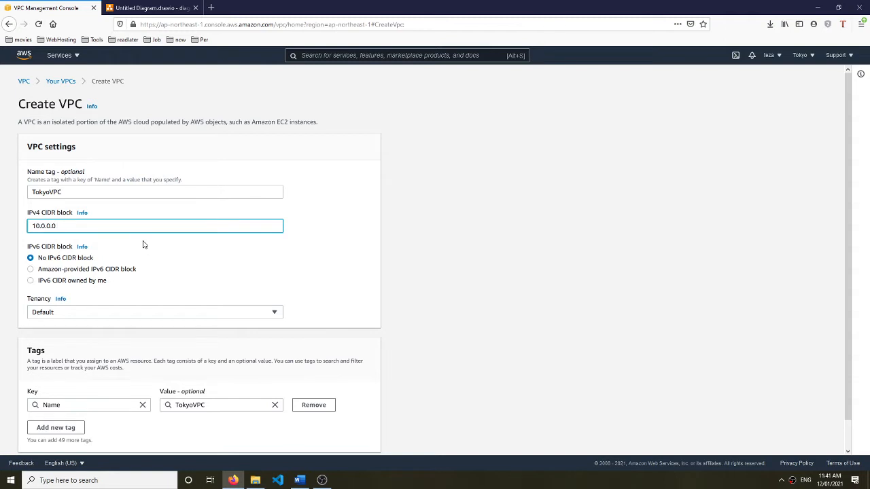
{"action": "type", "text": "/16"}
{"action": "scroll", "coordinate": [522, 383], "scroll_direction": "down", "scroll_amount": 1}
{"action": "left_click", "coordinate": [352, 439]}
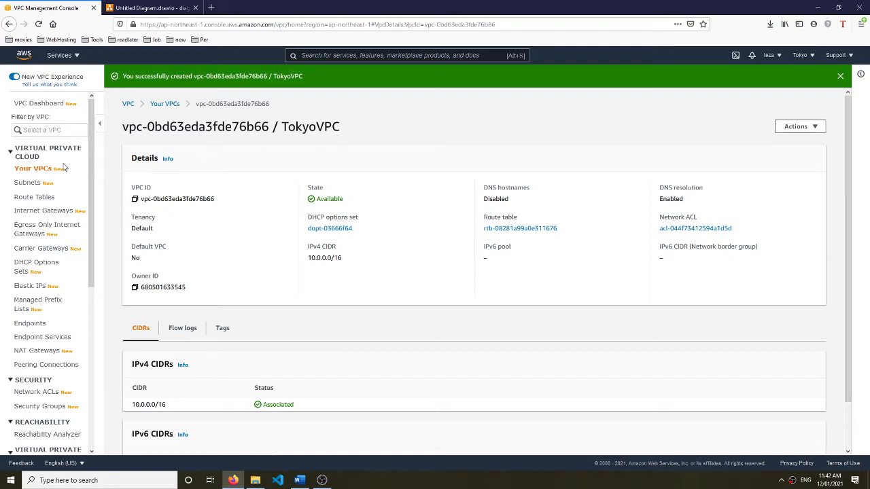
Step: Start a new subnet in TokyoVPC, consulting the network diagram for the planned subnets
{"action": "left_click", "coordinate": [34, 188]}
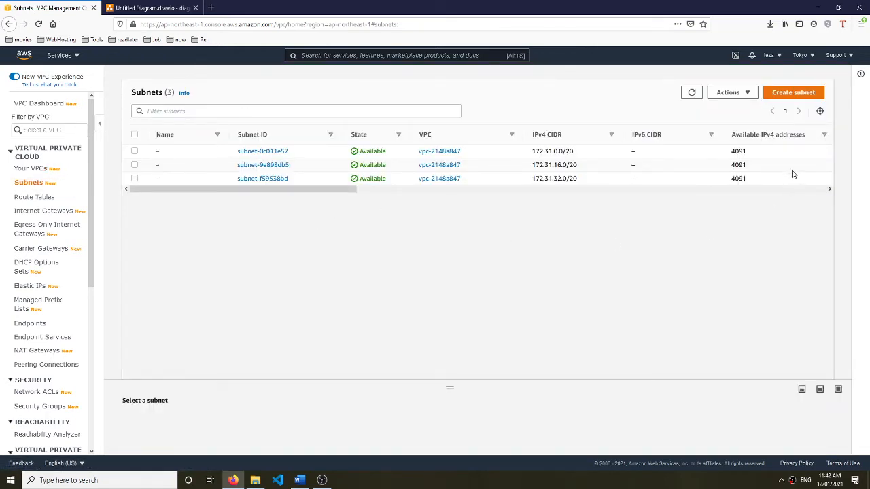
{"action": "left_click", "coordinate": [788, 93]}
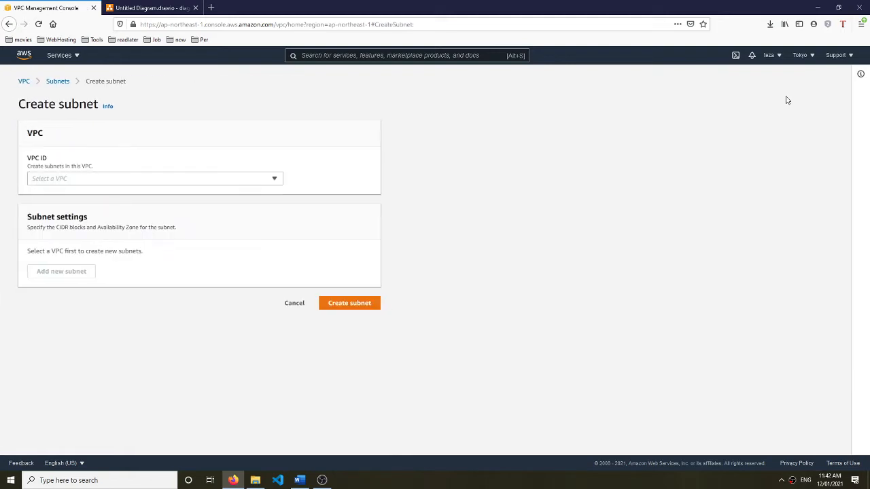
{"action": "left_click", "coordinate": [137, 8]}
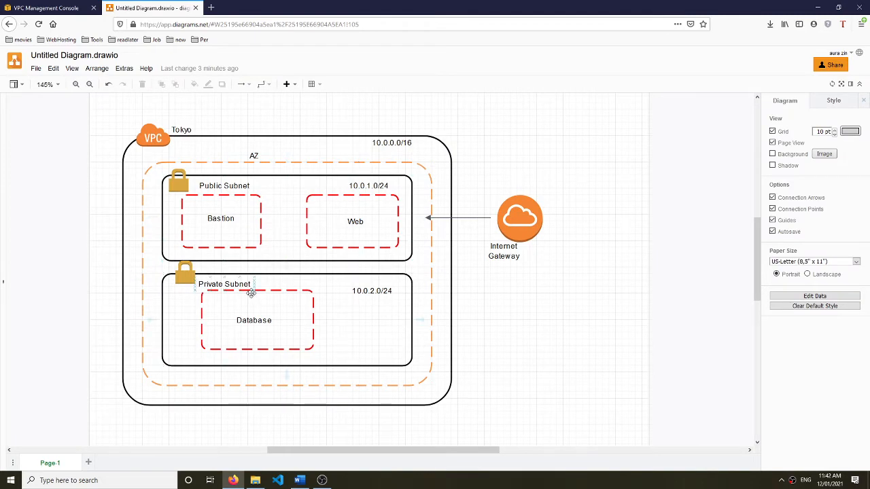
{"action": "left_click", "coordinate": [55, 7]}
{"action": "left_click", "coordinate": [159, 180]}
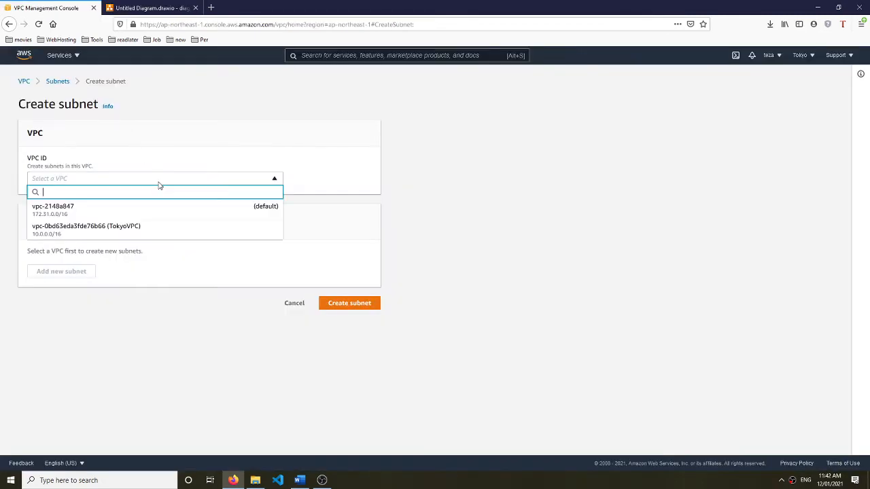
{"action": "left_click", "coordinate": [140, 231]}
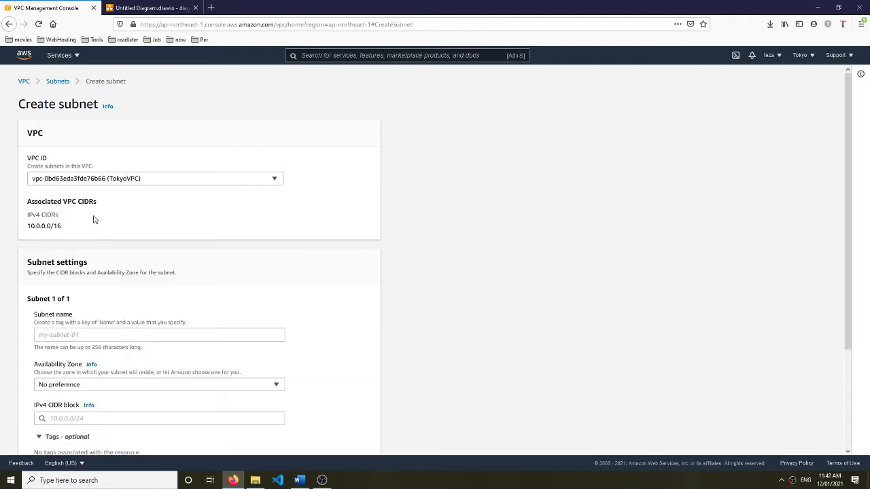
{"action": "left_click", "coordinate": [102, 335]}
{"action": "scroll", "coordinate": [279, 325], "scroll_direction": "down", "scroll_amount": 3}
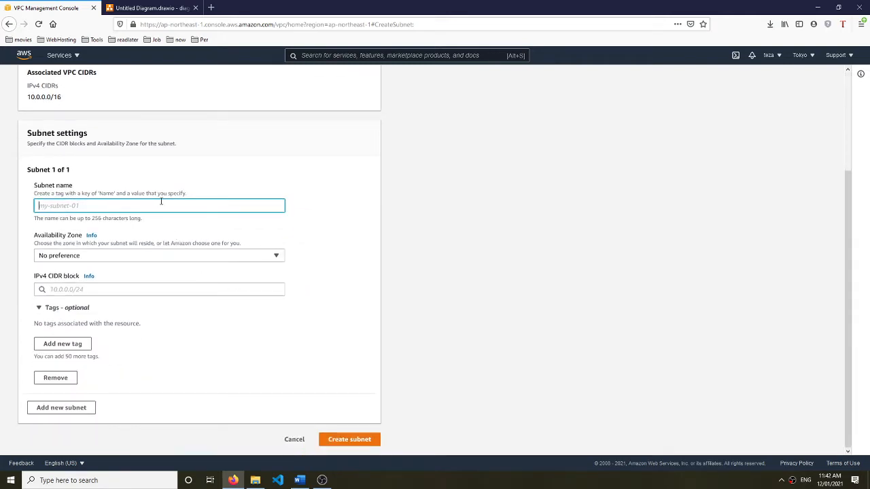
{"action": "type", "text": "PublicSubnet"}
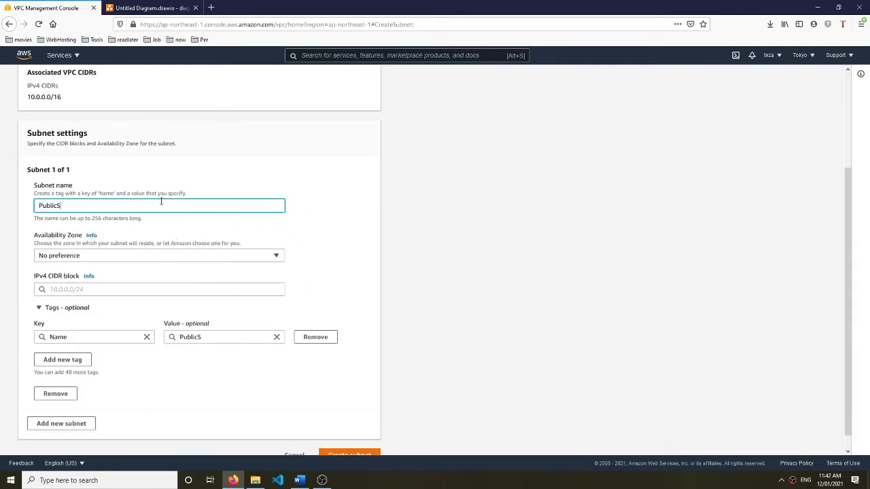
{"action": "key", "text": "BackSpace"}
{"action": "key", "text": "BackSpace"}
{"action": "key", "text": "BackSpace"}
{"action": "key", "text": "BackSpace"}
{"action": "key", "text": "BackSpace"}
{"action": "key", "text": "BackSpace"}
{"action": "key", "text": "BackSpace"}
{"action": "key", "text": "BackSpace"}
{"action": "key", "text": "BackSpace"}
{"action": "key", "text": "BackSpace"}
{"action": "key", "text": "BackSpace"}
{"action": "key", "text": "BackSpace"}
Step: Name the subnet TokyoSubnet and place it in the ap-northeast-1a availability zone
{"action": "type", "text": "Tyokyo"}
{"action": "key", "text": "BackSpace"}
{"action": "key", "text": "BackSpace"}
{"action": "key", "text": "BackSpace"}
{"action": "key", "text": "BackSpace"}
{"action": "key", "text": "BackSpace"}
{"action": "type", "text": "oky"}
{"action": "type", "text": "Subnet"}
{"action": "left_click", "coordinate": [149, 257]}
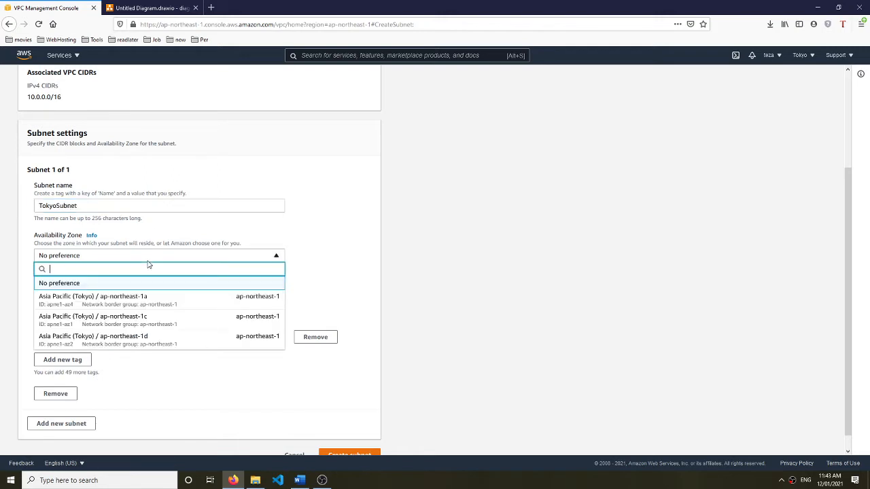
{"action": "left_click", "coordinate": [146, 307]}
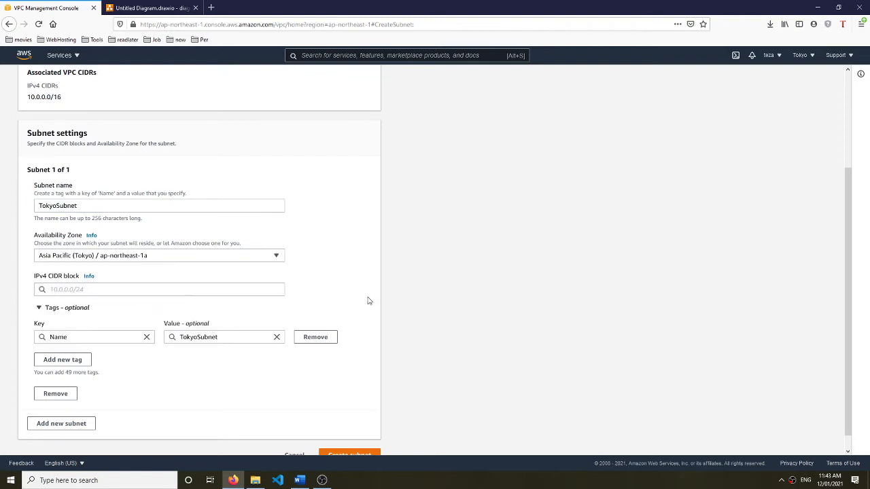
Step: Set the subnet's IPv4 CIDR block to 10.0.1.0/24 and create the subnet
{"action": "left_click", "coordinate": [139, 289]}
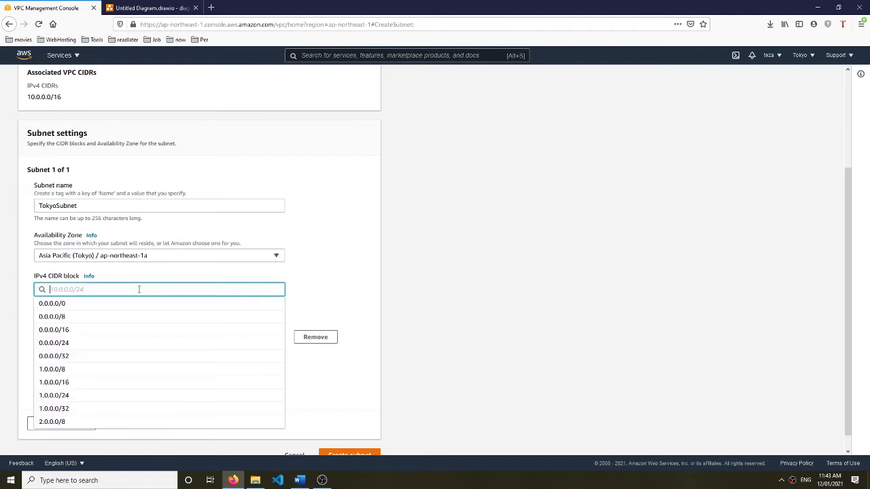
{"action": "type", "text": "10."}
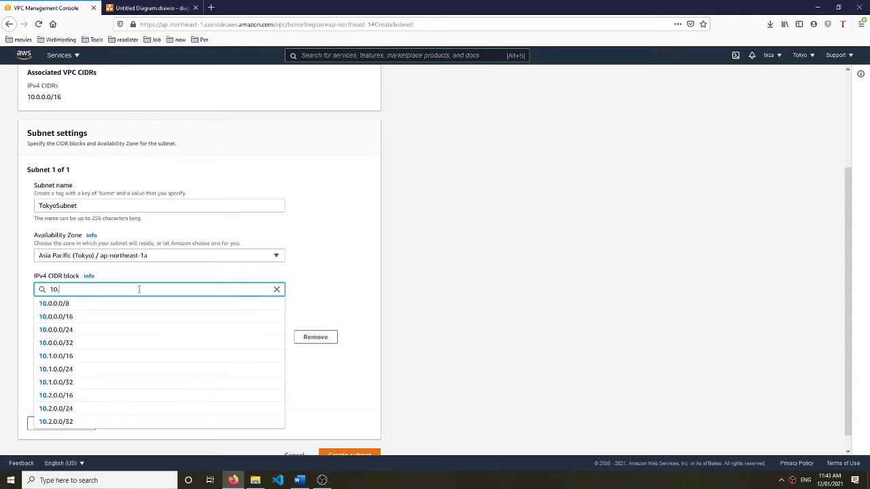
{"action": "type", "text": "0"}
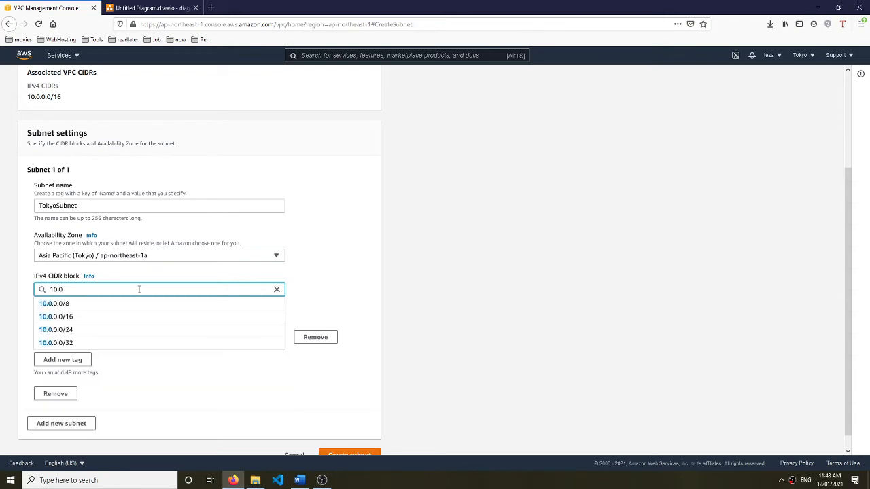
{"action": "type", "text": ".1.0"}
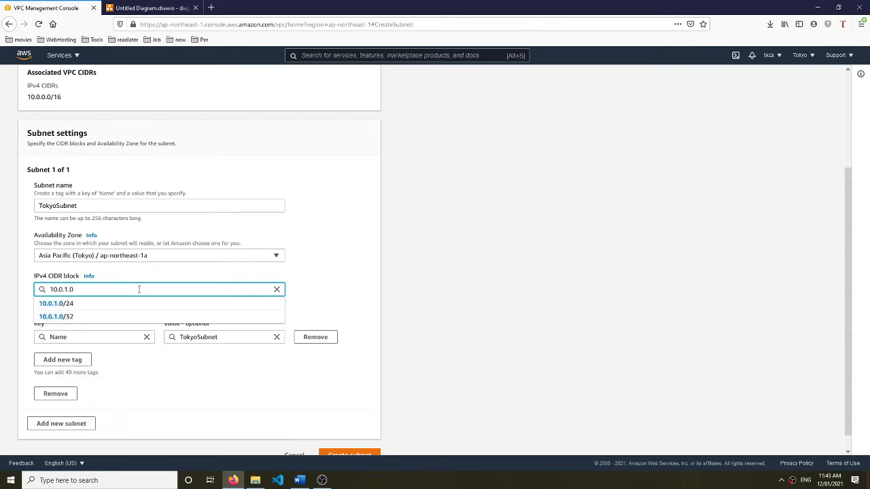
{"action": "type", "text": "/24"}
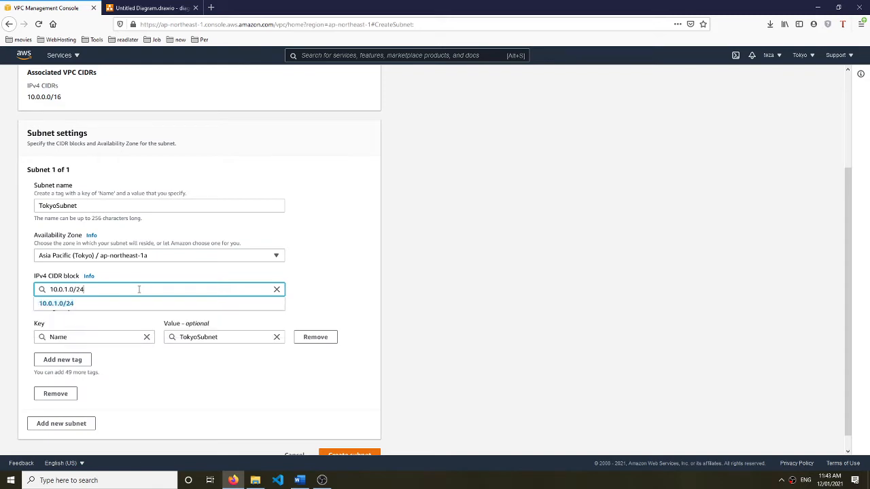
{"action": "left_click", "coordinate": [144, 303]}
{"action": "scroll", "coordinate": [439, 295], "scroll_direction": "down", "scroll_amount": 2}
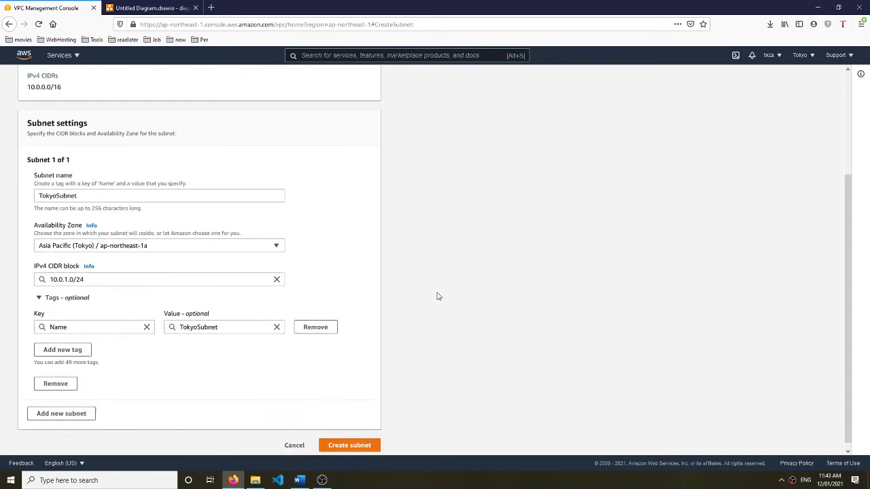
{"action": "left_click", "coordinate": [349, 440]}
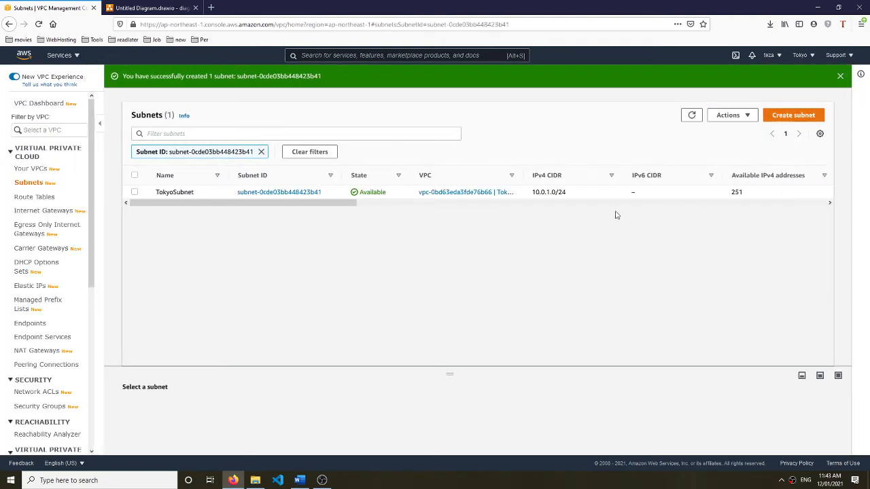
Step: Start another subnet in TokyoVPC named TokyoPrivate, in the ap-northeast-1a availability zone
{"action": "left_click", "coordinate": [800, 118]}
{"action": "left_click", "coordinate": [92, 178]}
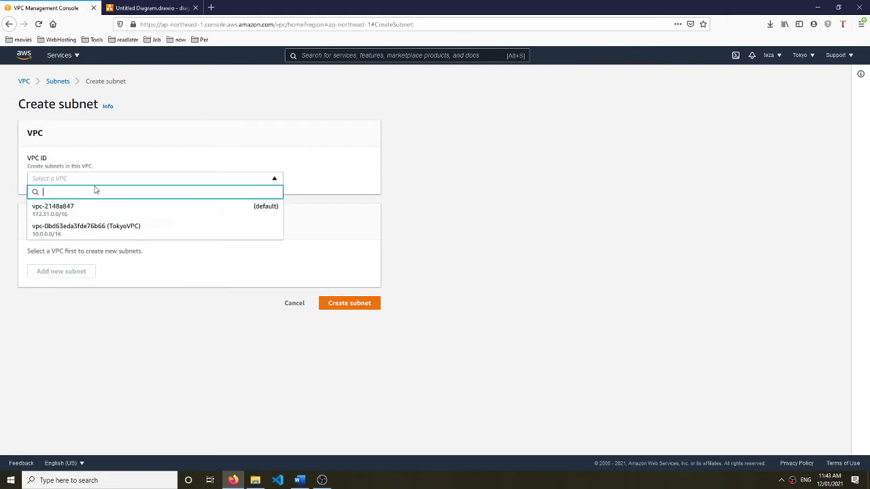
{"action": "left_click", "coordinate": [88, 233]}
{"action": "left_click", "coordinate": [74, 333]}
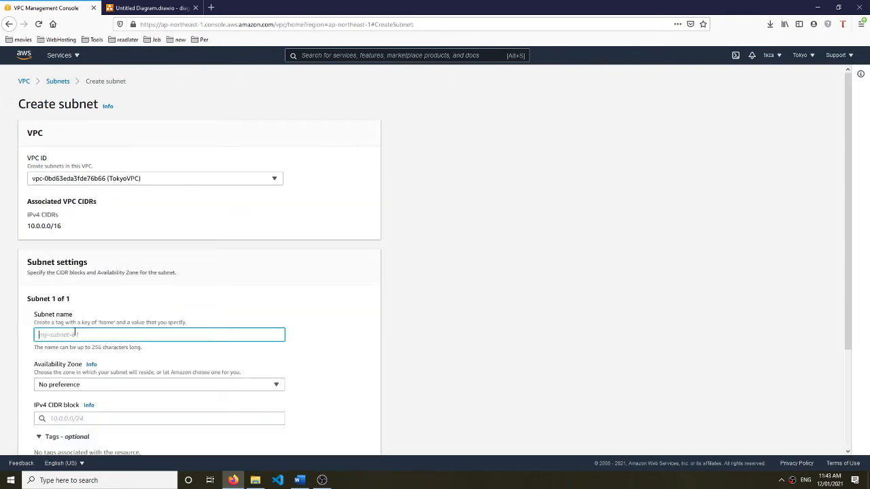
{"action": "type", "text": "TokyoPrivate"}
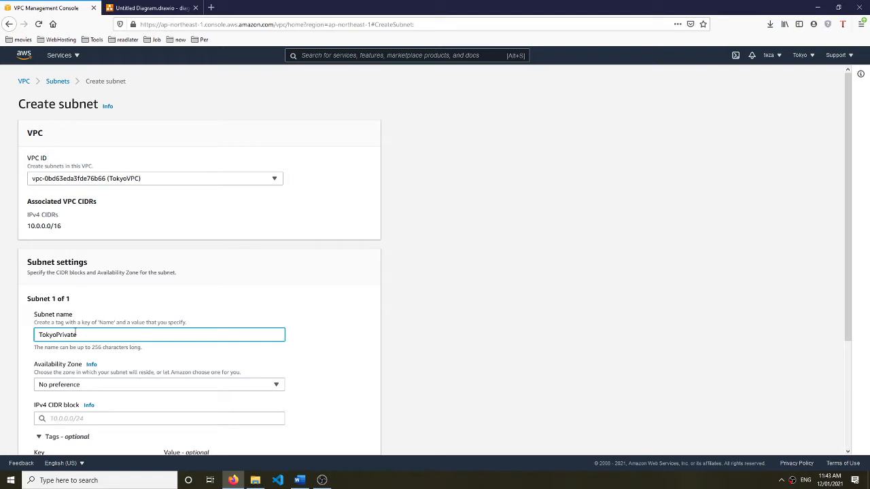
{"action": "key", "text": "Tab"}
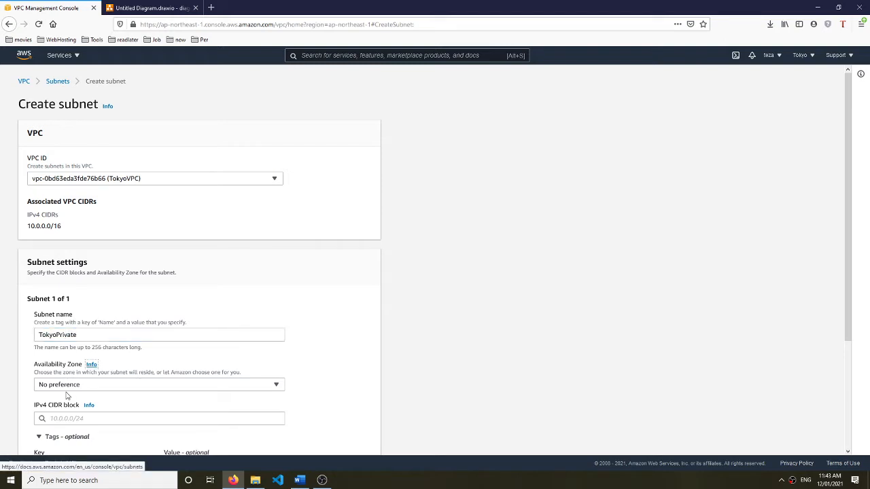
{"action": "left_click", "coordinate": [88, 385]}
{"action": "left_click", "coordinate": [83, 321]}
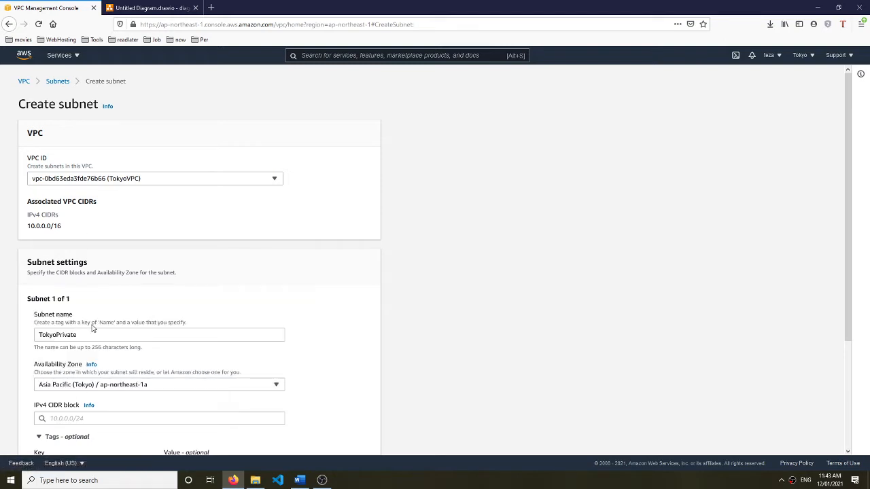
Step: Create the private subnet with IPv4 CIDR block 10.0.2.0/24 and remove the subnet ID filter from the subnet list
{"action": "scroll", "coordinate": [292, 323], "scroll_direction": "down", "scroll_amount": 3}
{"action": "left_click", "coordinate": [161, 274]}
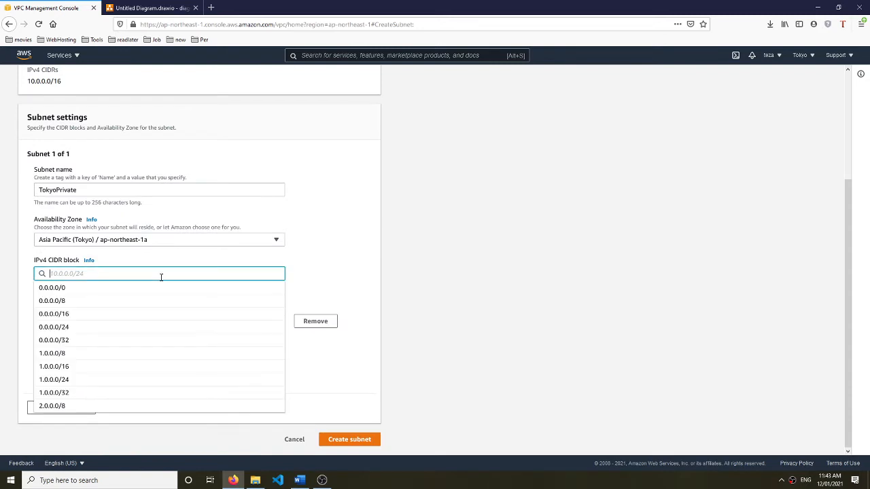
{"action": "type", "text": "10.0.0"}
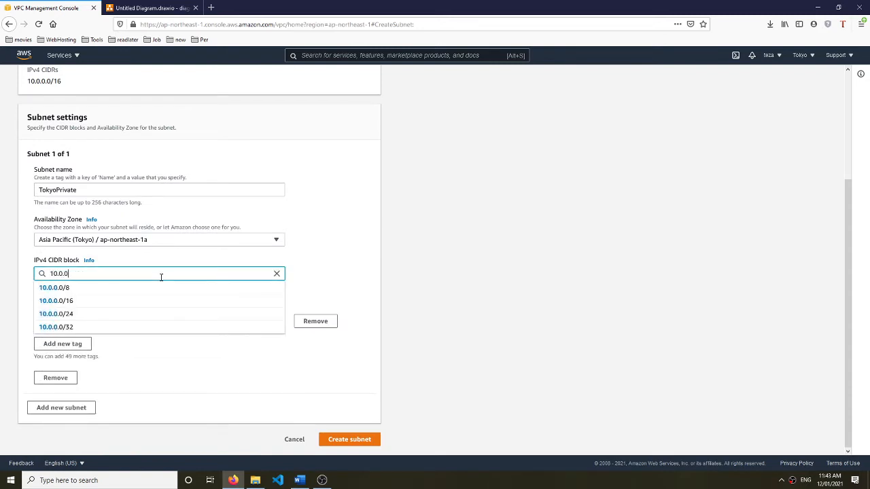
{"action": "key", "text": "BackSpace"}
{"action": "type", "text": "2.0"}
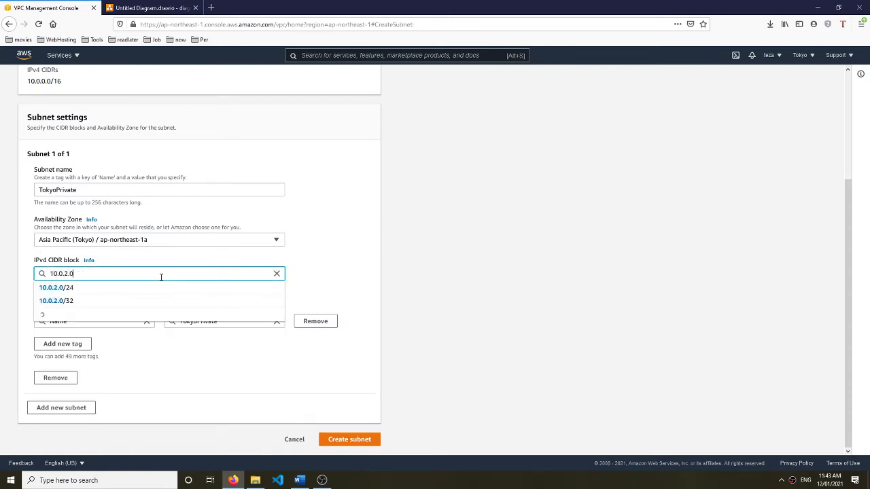
{"action": "type", "text": "24"}
{"action": "key", "text": "BackSpace"}
{"action": "key", "text": "BackSpace"}
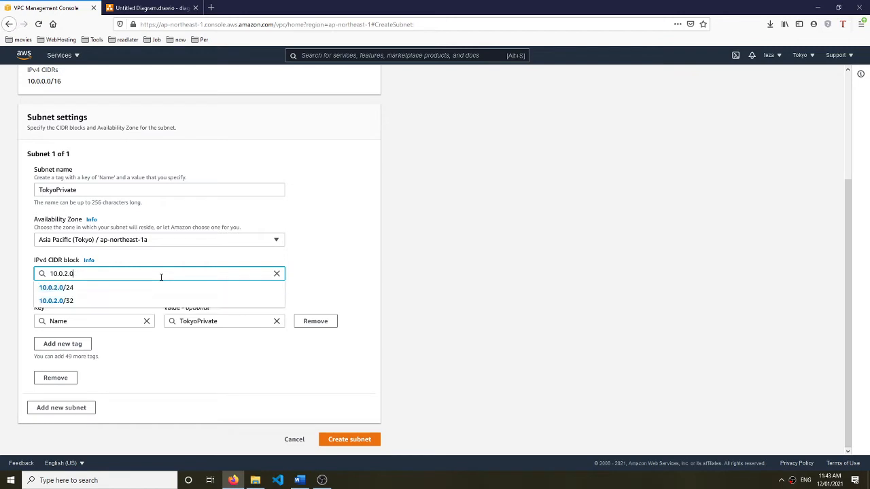
{"action": "type", "text": "/24"}
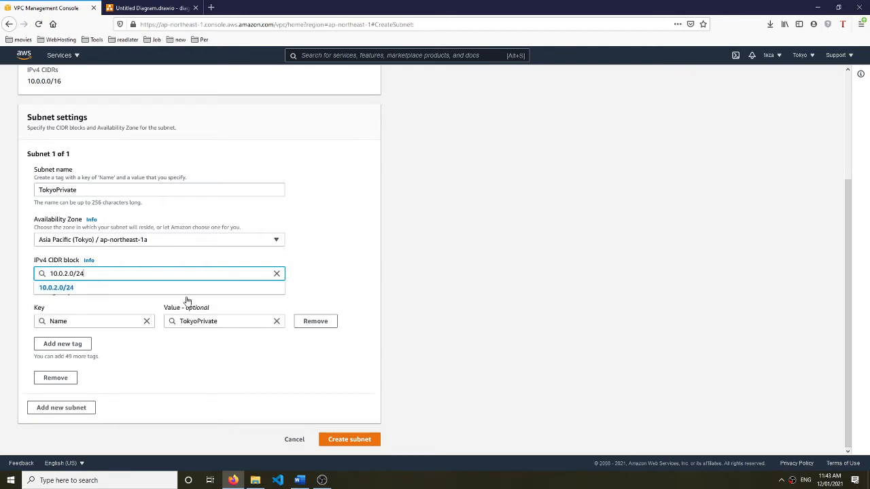
{"action": "left_click", "coordinate": [296, 291]}
{"action": "left_click", "coordinate": [351, 439]}
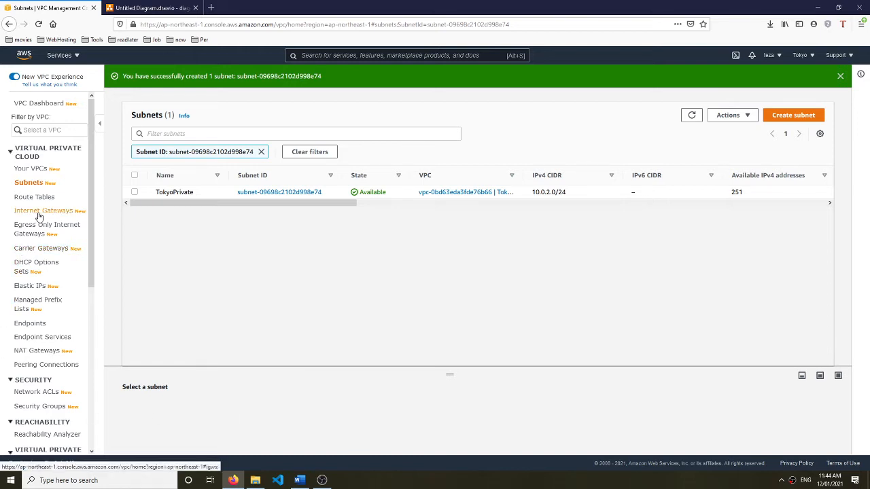
{"action": "left_click", "coordinate": [262, 156]}
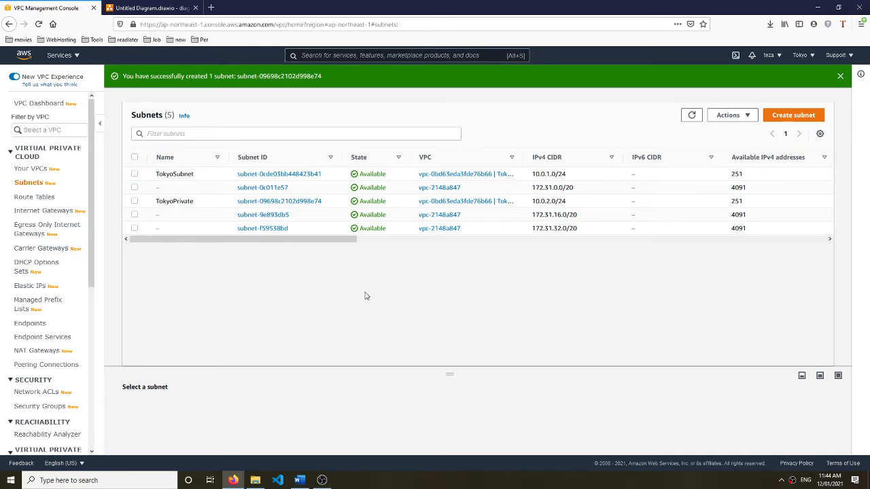
Step: Create an internet gateway with the name tag TokyoIG
{"action": "left_click", "coordinate": [47, 217]}
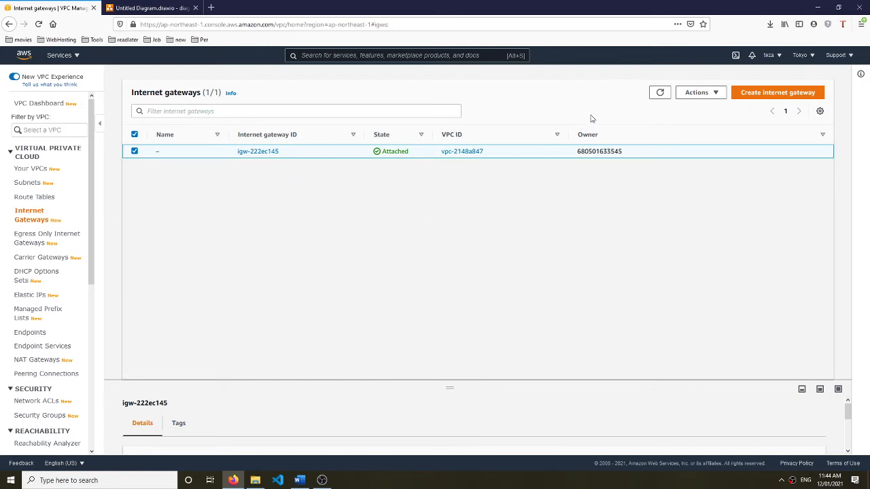
{"action": "left_click", "coordinate": [755, 95]}
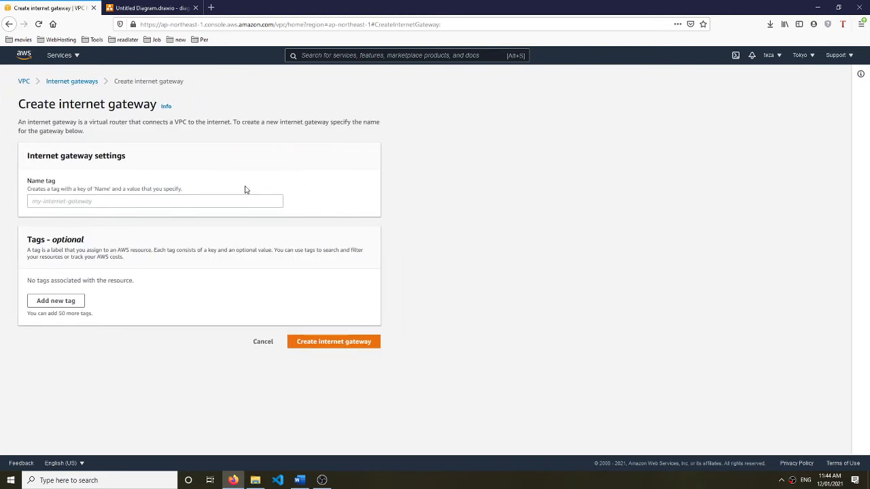
{"action": "left_click", "coordinate": [204, 202]}
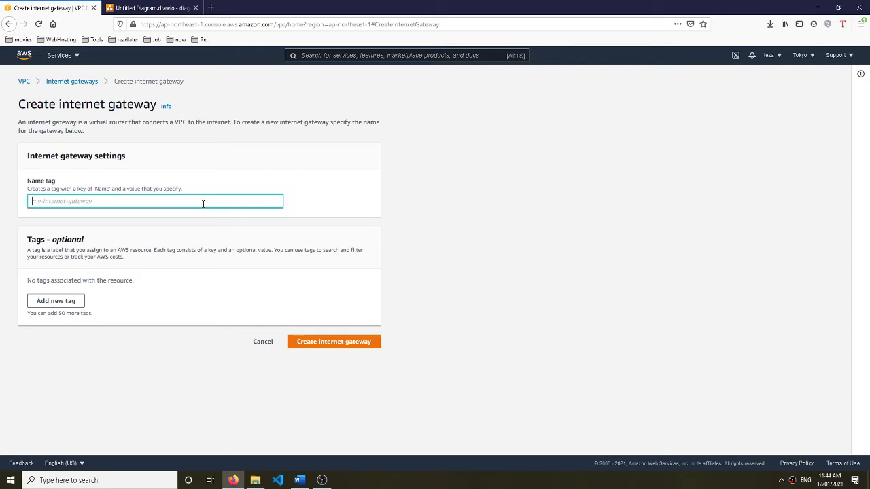
{"action": "type", "text": "T"}
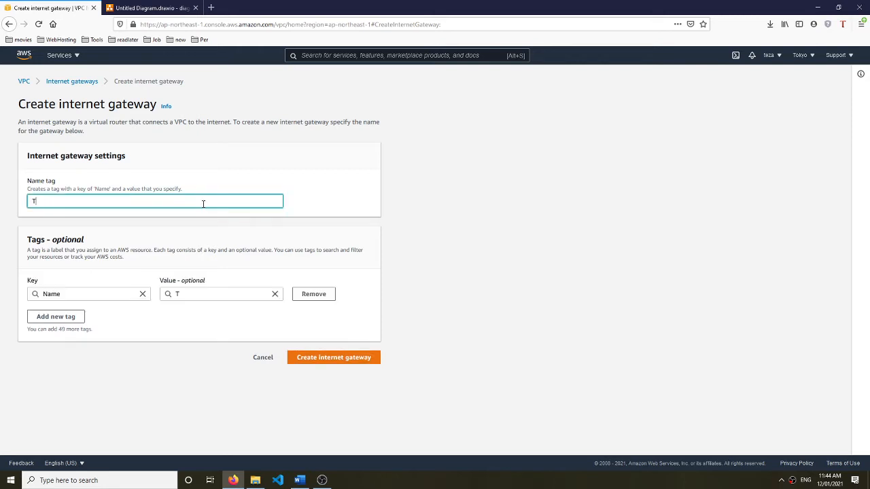
{"action": "type", "text": "okyoIG"}
{"action": "left_click", "coordinate": [301, 360]}
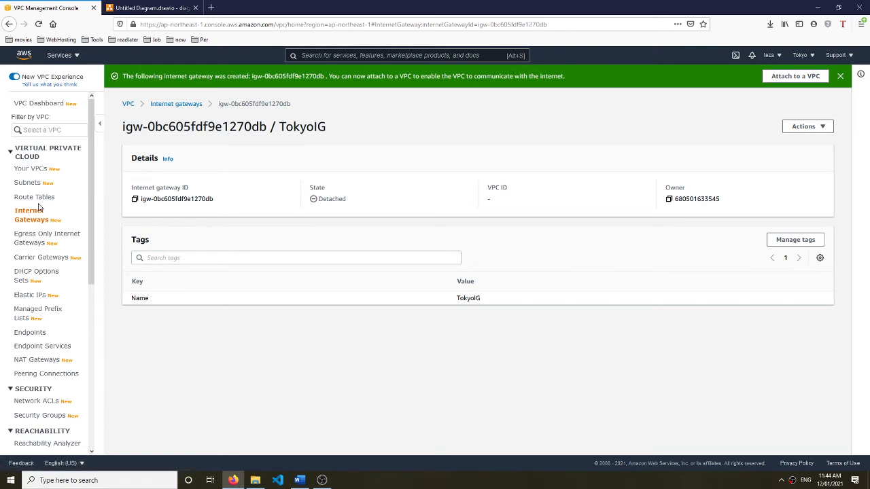
Step: Find TokyoVPC's route table, widening the VPC ID column to read the full name, and name the table TokyoRT
{"action": "left_click", "coordinate": [47, 198]}
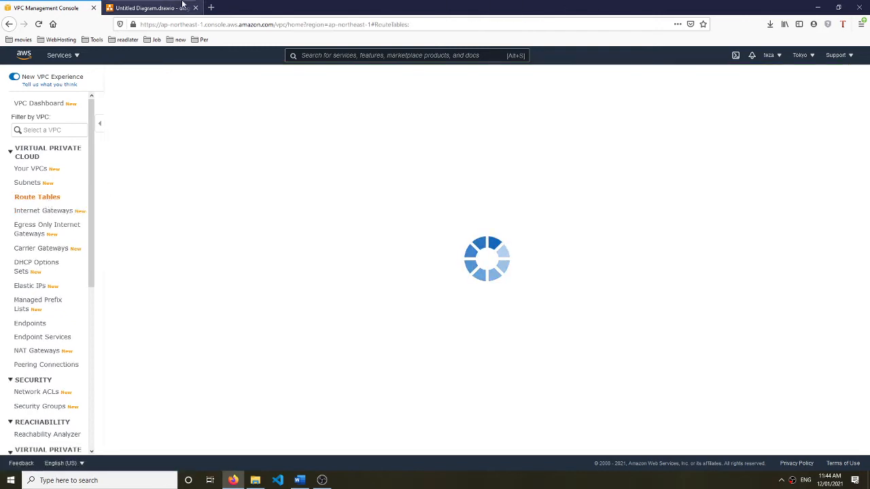
{"action": "left_click", "coordinate": [171, 6]}
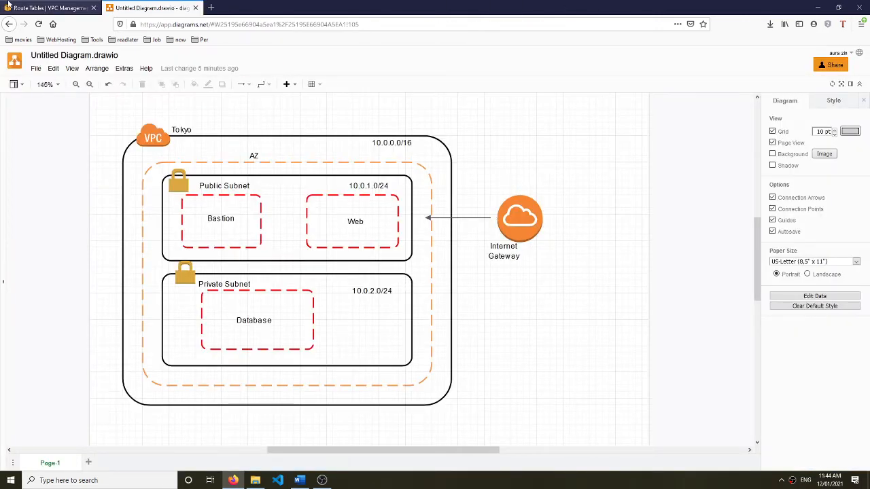
{"action": "left_click", "coordinate": [39, 8]}
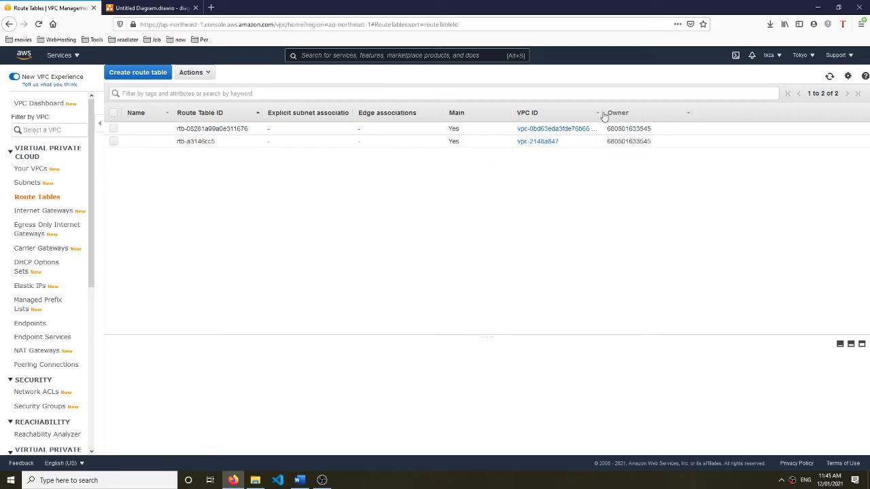
{"action": "left_click_drag", "start_coordinate": [602, 113], "coordinate": [669, 114]}
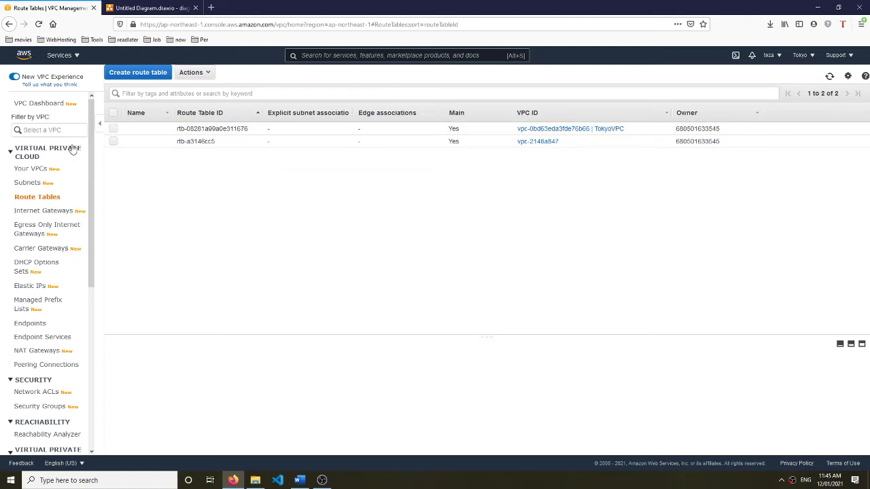
{"action": "left_click", "coordinate": [163, 129]}
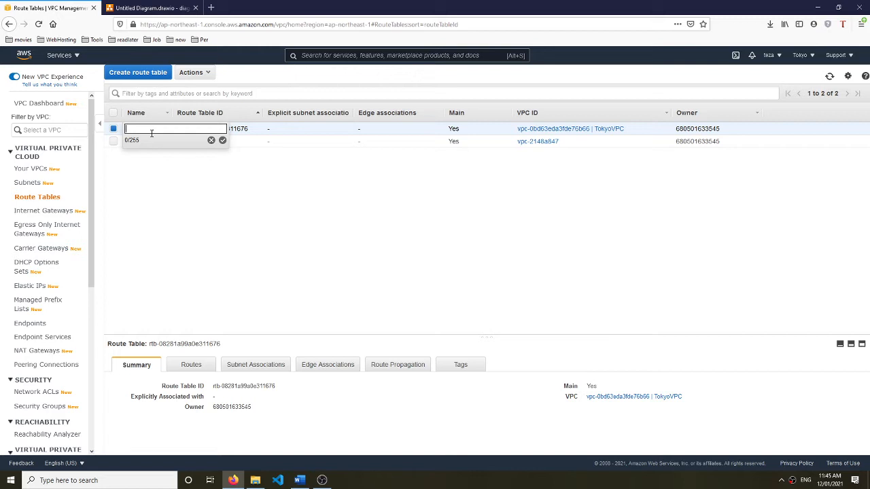
{"action": "left_click", "coordinate": [222, 140]}
Step: Open the subnet associations of TokyoRT for editing and widen the Subnet ID column to read the full subnet names
{"action": "left_click", "coordinate": [209, 73]}
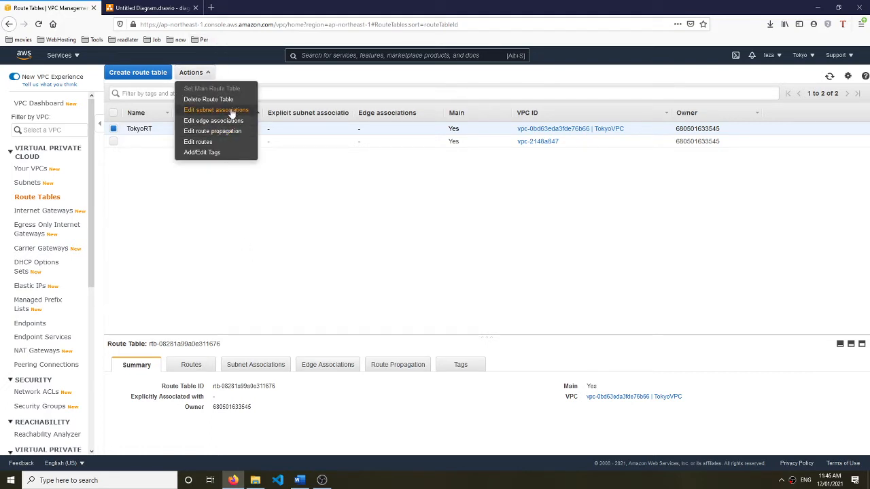
{"action": "left_click", "coordinate": [216, 110]}
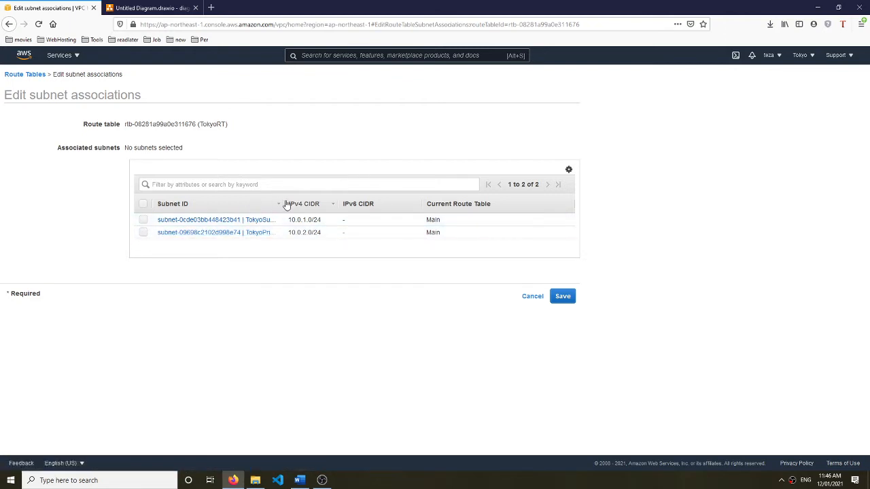
{"action": "left_click_drag", "start_coordinate": [283, 203], "coordinate": [311, 204]}
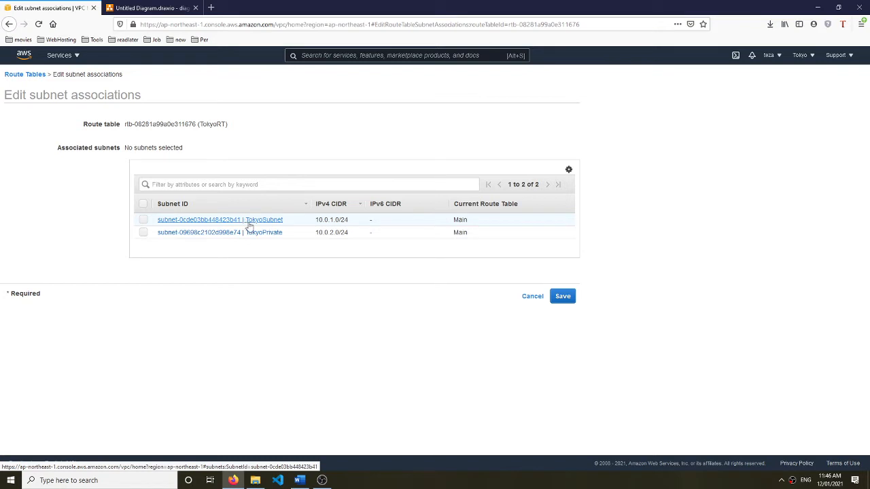
Step: Open TokyoSubnet from the association list in a separate browser tab and rename it TokyoPublic
{"action": "right_click", "coordinate": [252, 227]}
{"action": "left_click", "coordinate": [272, 230]}
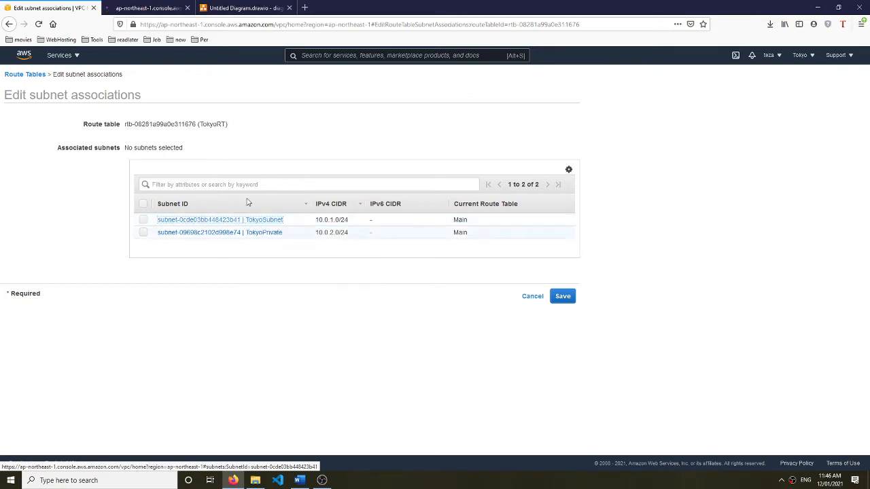
{"action": "left_click", "coordinate": [129, 7]}
{"action": "left_click", "coordinate": [47, 11]}
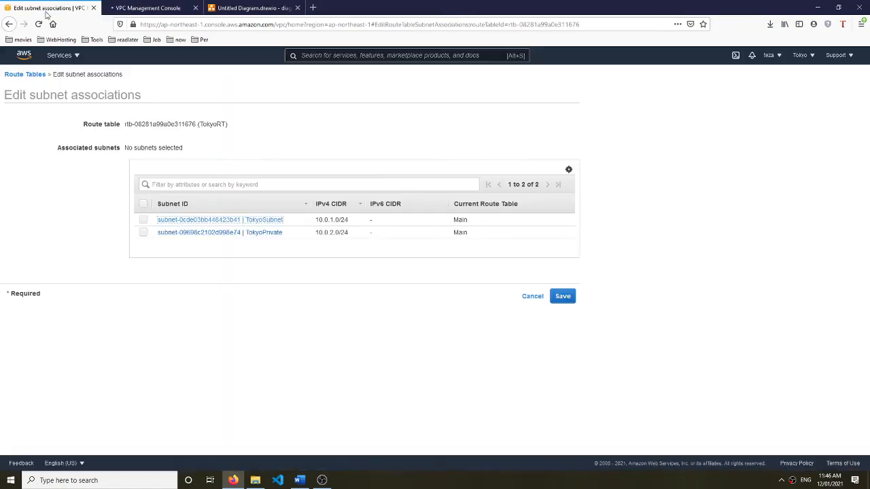
{"action": "left_click", "coordinate": [155, 11]}
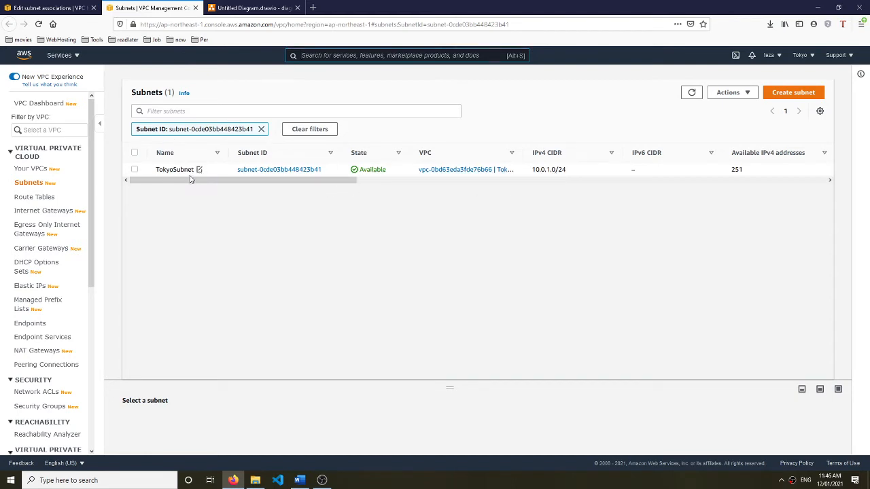
{"action": "left_click", "coordinate": [199, 170]}
{"action": "left_click", "coordinate": [244, 187]}
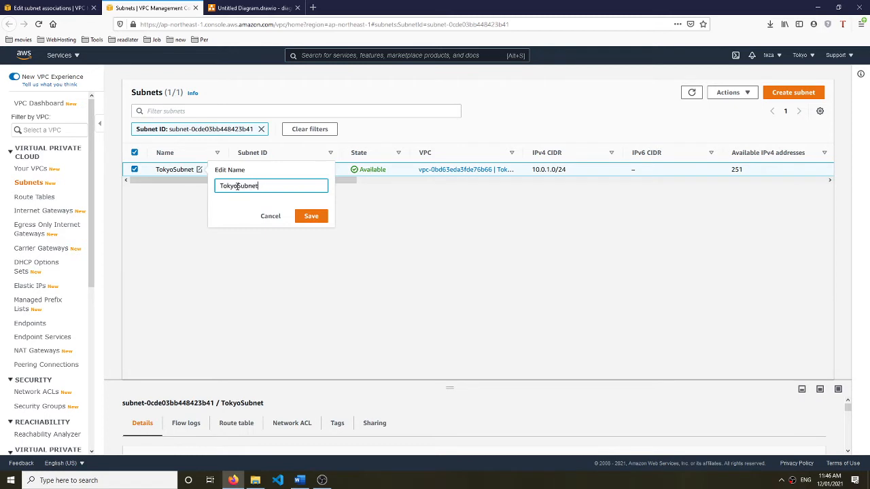
{"action": "left_click_drag", "start_coordinate": [237, 186], "coordinate": [354, 201]}
{"action": "type", "text": "Public"}
{"action": "left_click", "coordinate": [321, 219]}
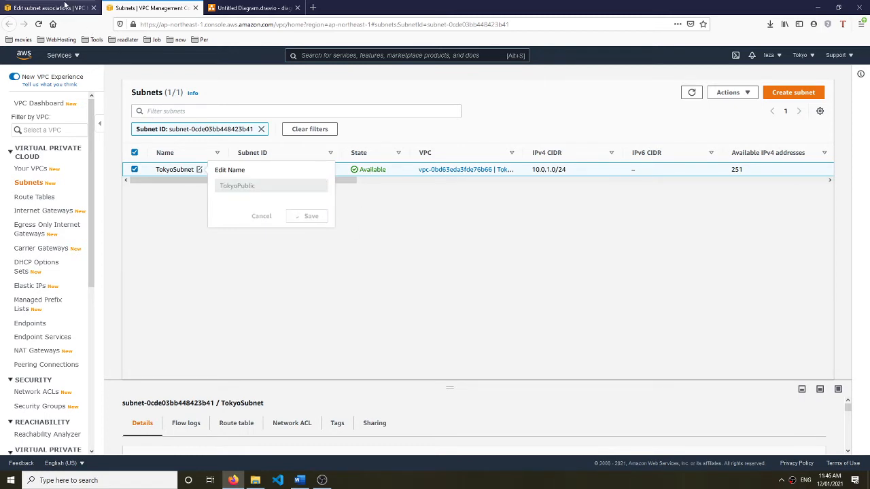
Step: Return to the route tables, reopen TokyoRT's subnet associations, and associate the TokyoPublic subnet with it
{"action": "left_click", "coordinate": [61, 8]}
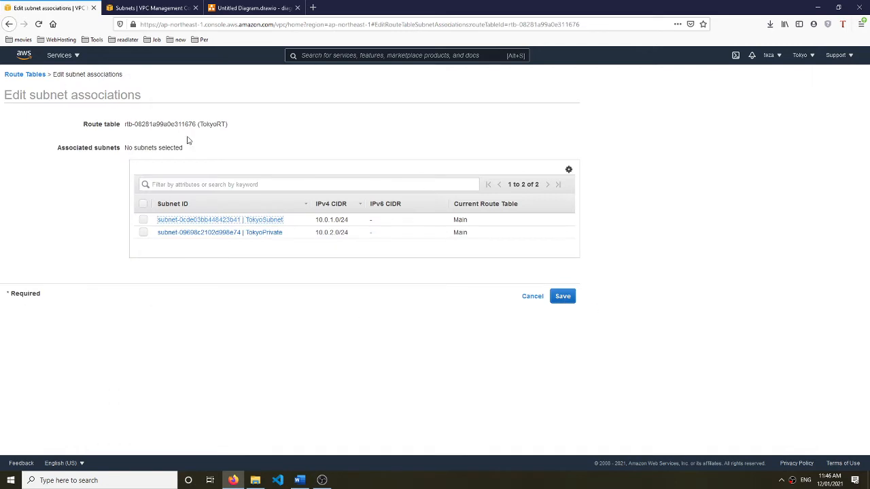
{"action": "left_click", "coordinate": [27, 73]}
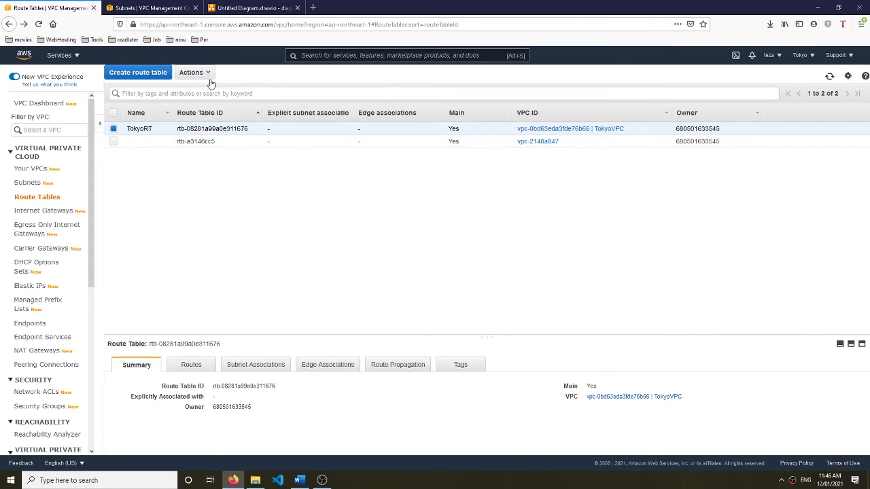
{"action": "left_click", "coordinate": [193, 73]}
{"action": "left_click", "coordinate": [200, 111]}
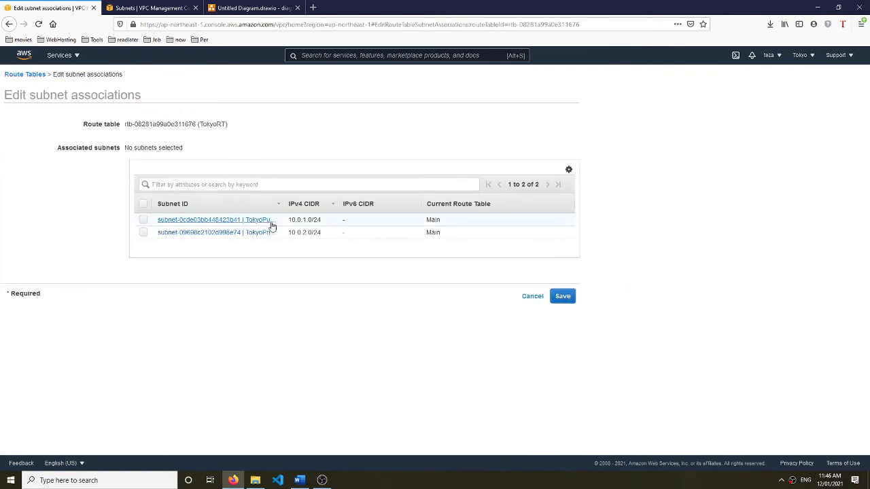
{"action": "left_click_drag", "start_coordinate": [287, 206], "coordinate": [315, 206]}
{"action": "left_click", "coordinate": [143, 220]}
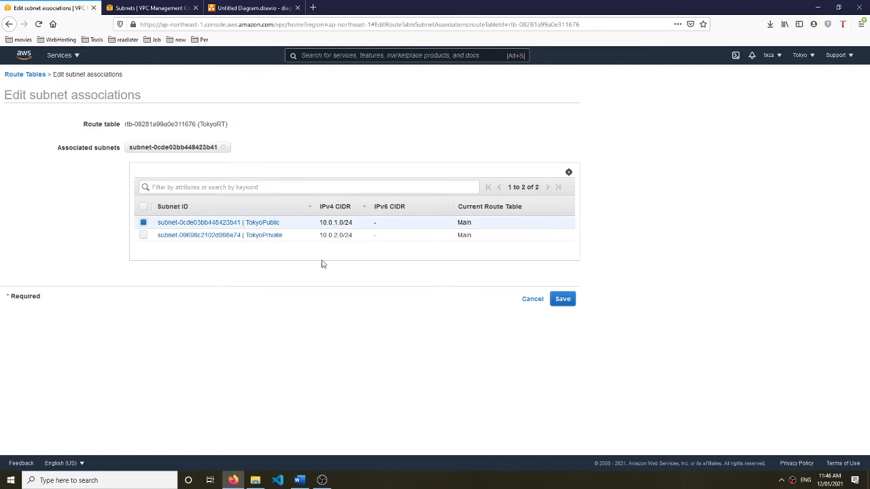
{"action": "left_click", "coordinate": [563, 302]}
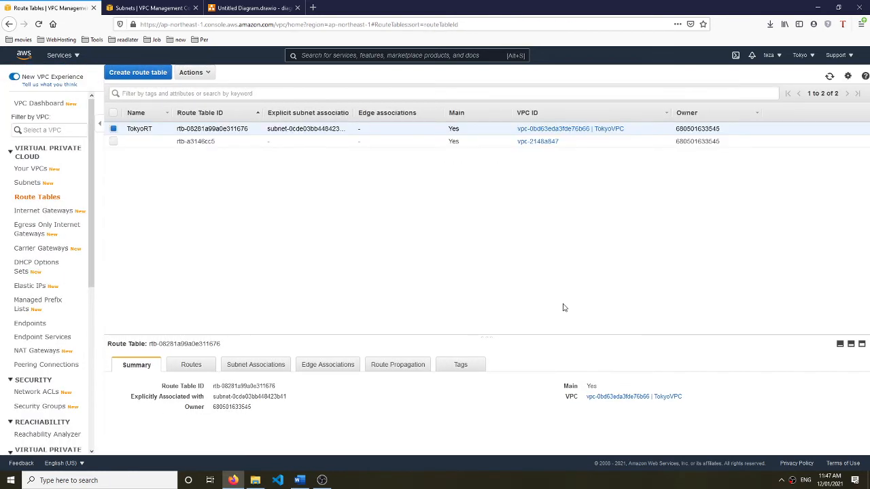
Step: Start a new route in the TokyoRT route table with destination 0.0.0.0/0
{"action": "left_click", "coordinate": [192, 72]}
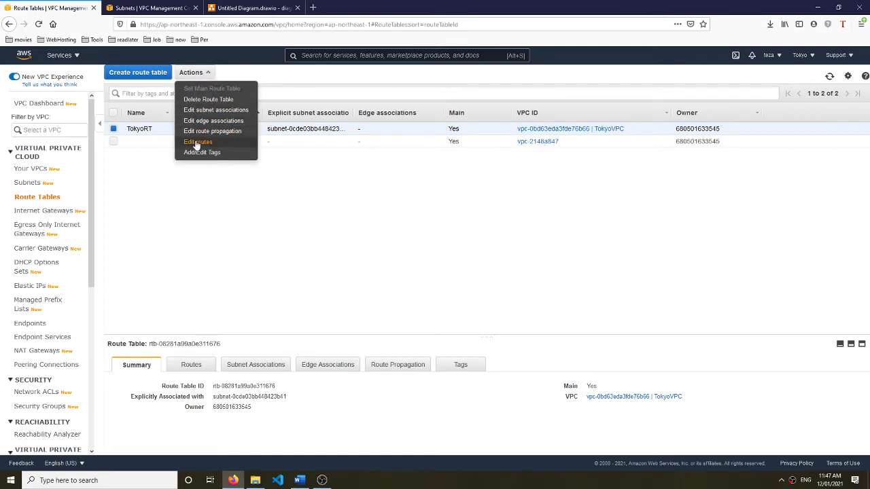
{"action": "left_click", "coordinate": [196, 144]}
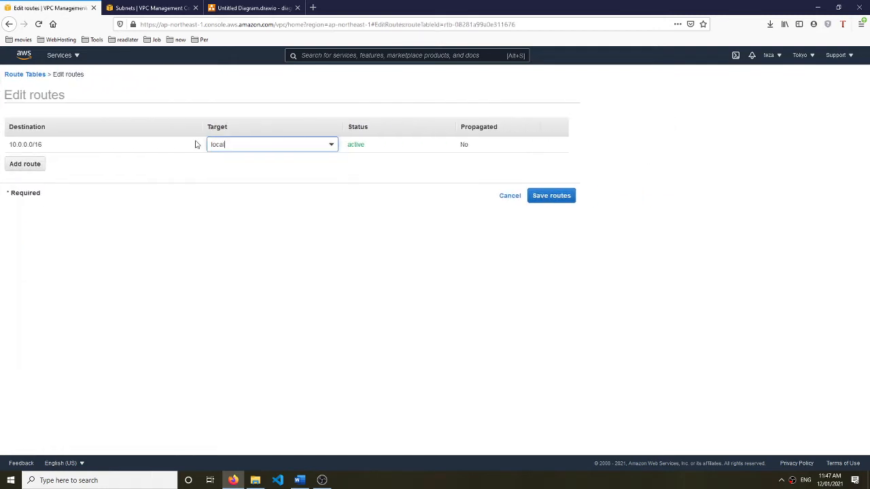
{"action": "left_click", "coordinate": [34, 165]}
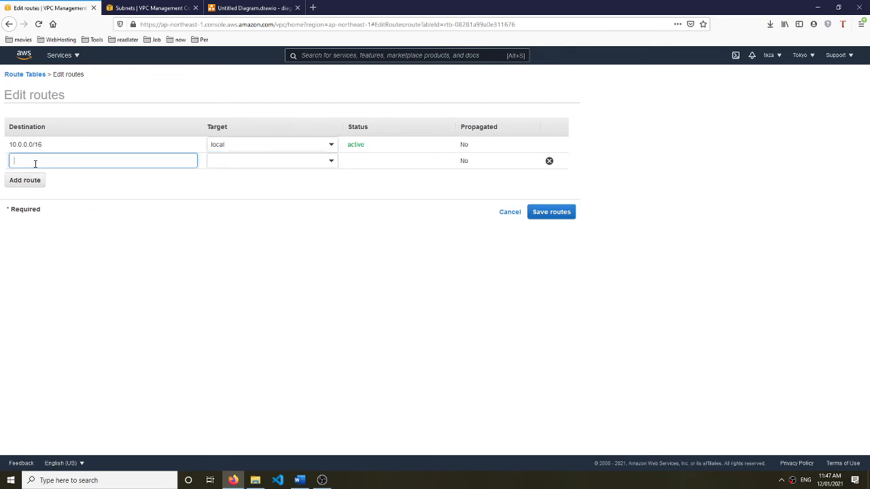
{"action": "type", "text": "0.0.0.0"}
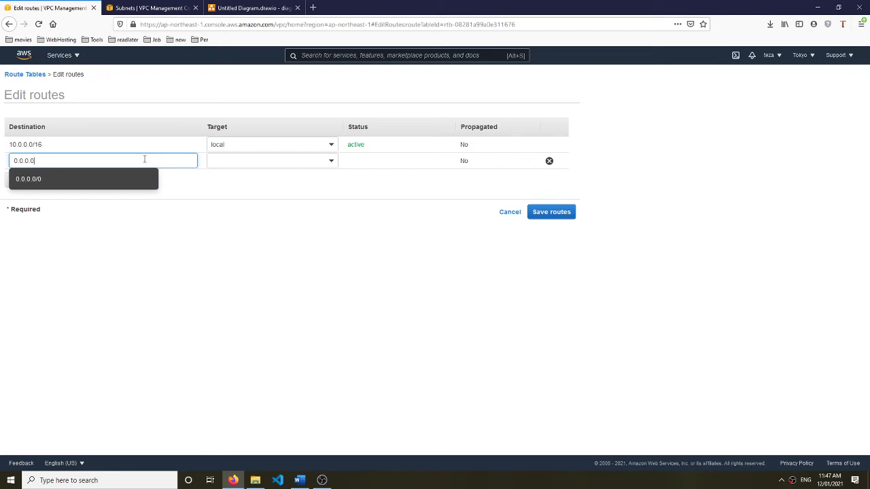
{"action": "type", "text": "/0"}
Step: Check the network diagram and the public subnet, and try to choose an internet gateway as the new route's target
{"action": "left_click", "coordinate": [214, 164]}
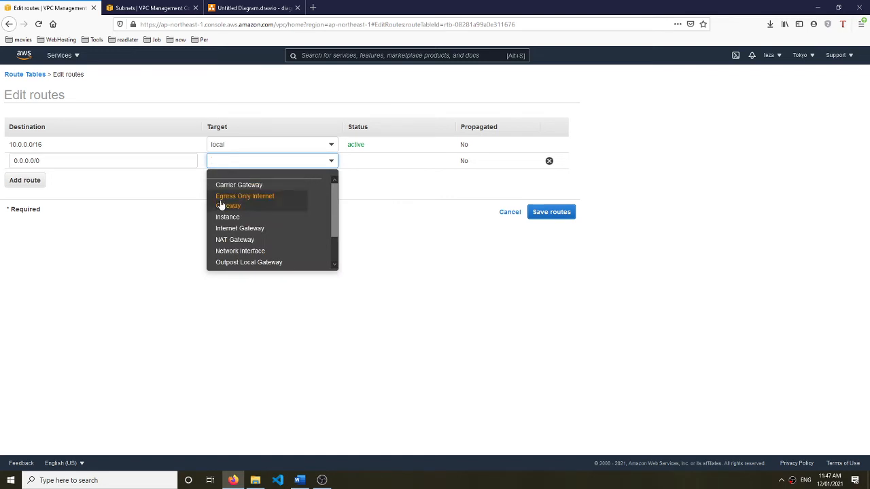
{"action": "left_click", "coordinate": [214, 5]}
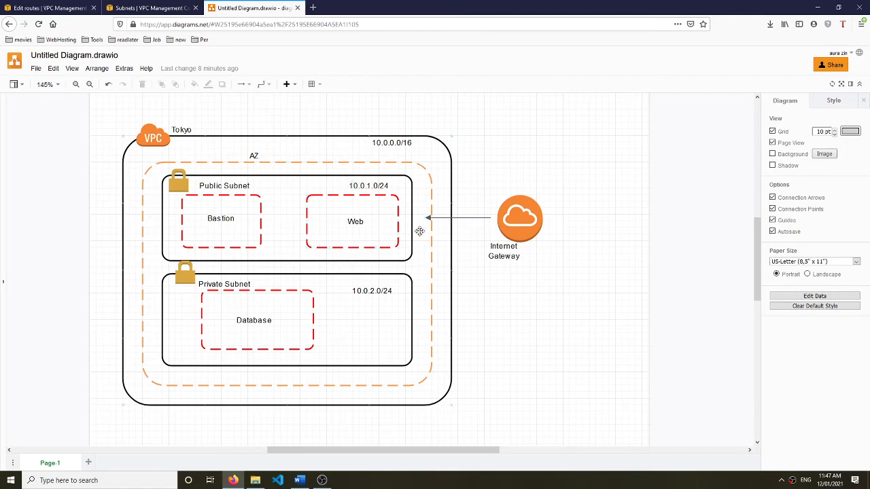
{"action": "left_click", "coordinate": [131, 6]}
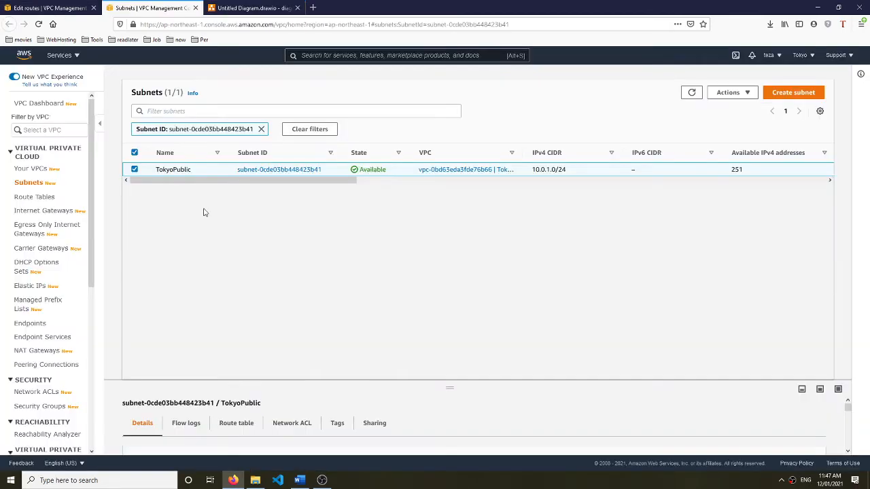
{"action": "left_click", "coordinate": [95, 8]}
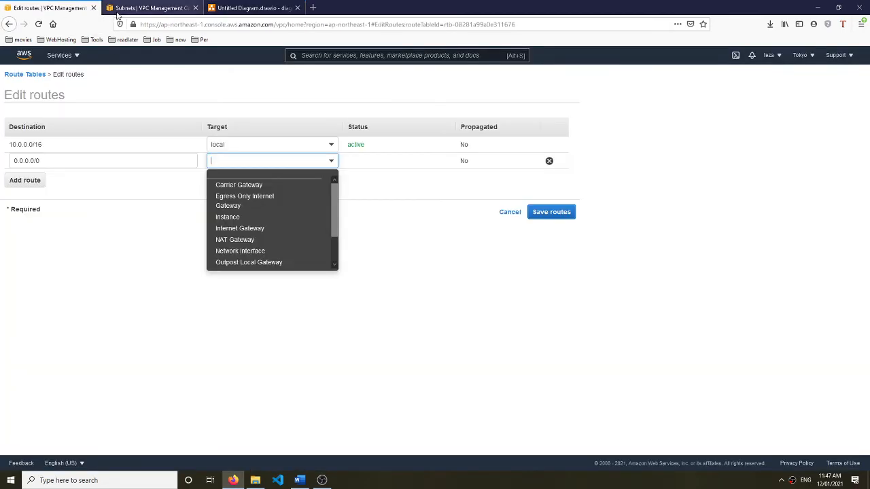
{"action": "left_click", "coordinate": [255, 232]}
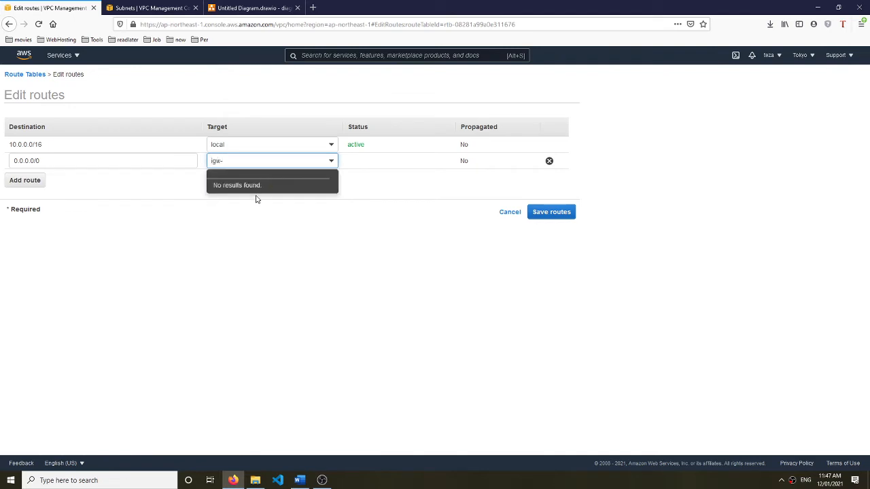
{"action": "left_click", "coordinate": [266, 203]}
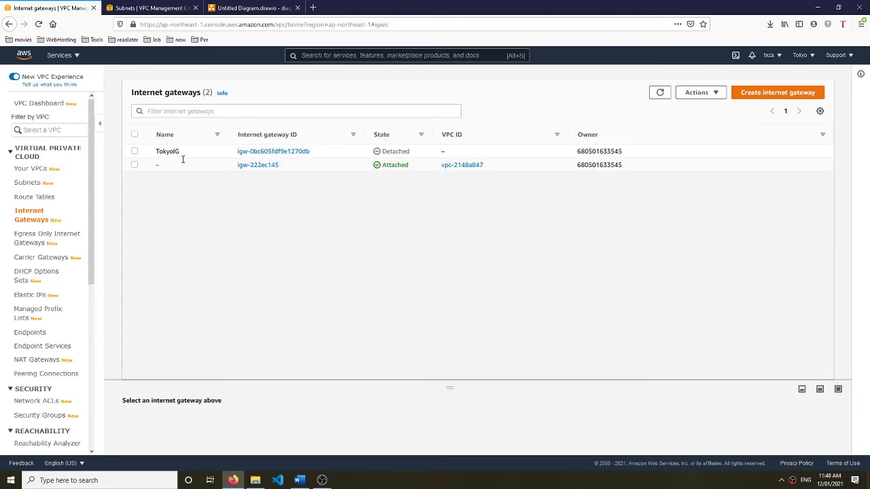
Step: Attach the TokyoIG internet gateway to TokyoVPC
{"action": "mouse_move", "coordinate": [169, 165]}
{"action": "left_click", "coordinate": [134, 151]}
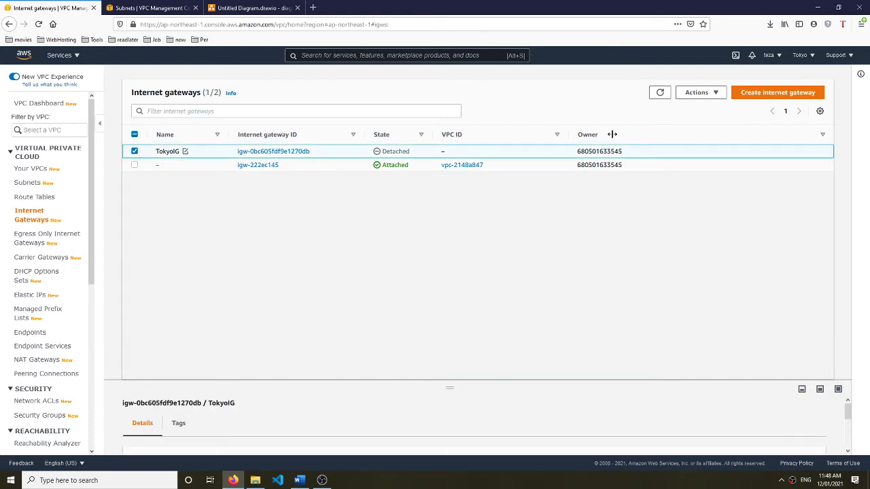
{"action": "left_click", "coordinate": [722, 94]}
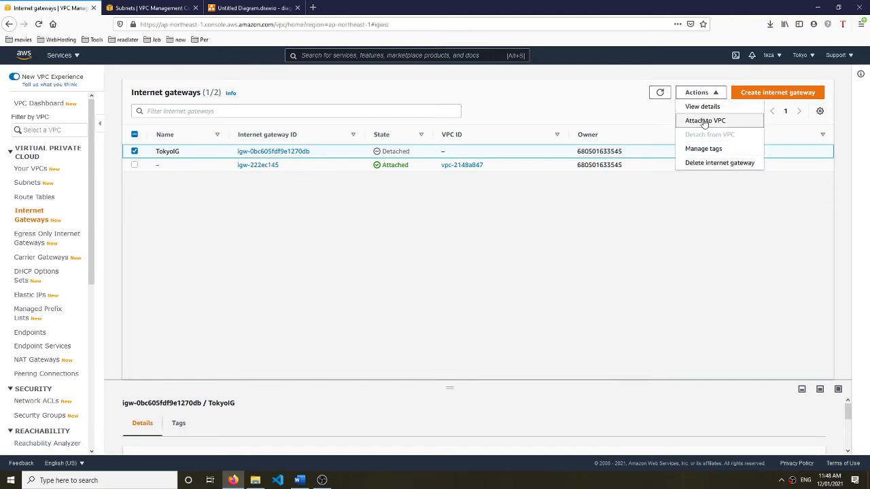
{"action": "left_click", "coordinate": [704, 121]}
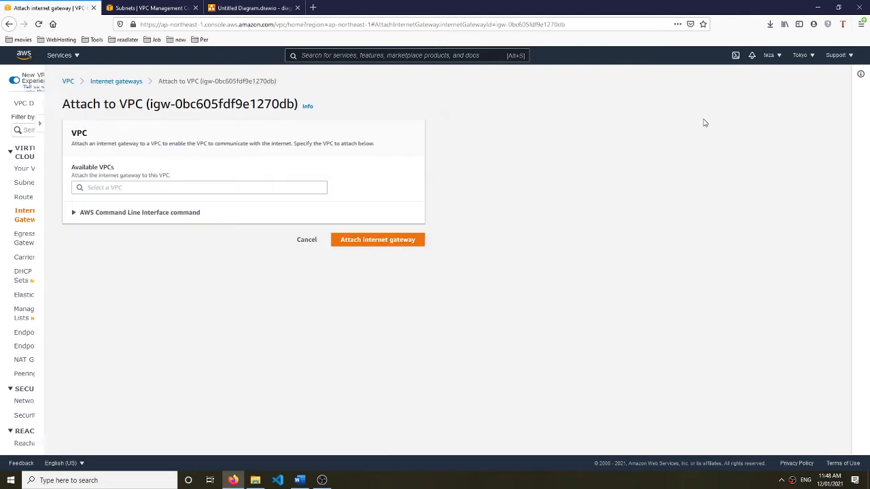
{"action": "left_click", "coordinate": [156, 187]}
{"action": "left_click", "coordinate": [161, 202]}
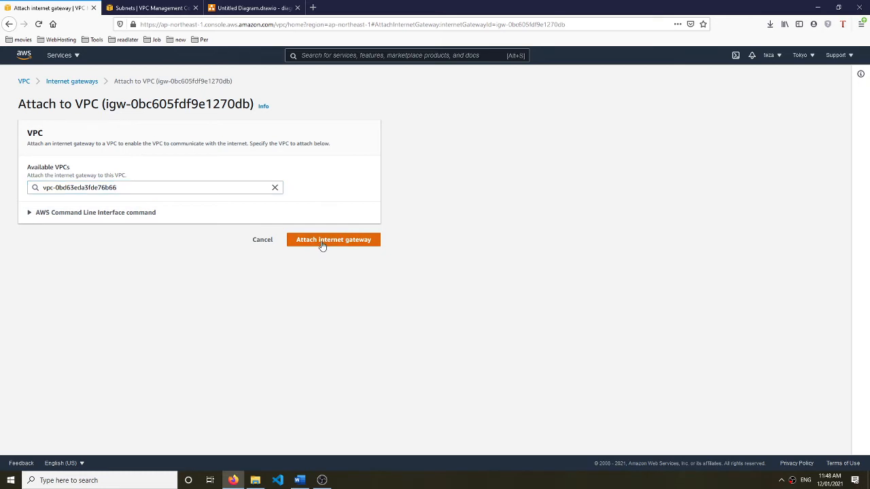
{"action": "left_click", "coordinate": [322, 245]}
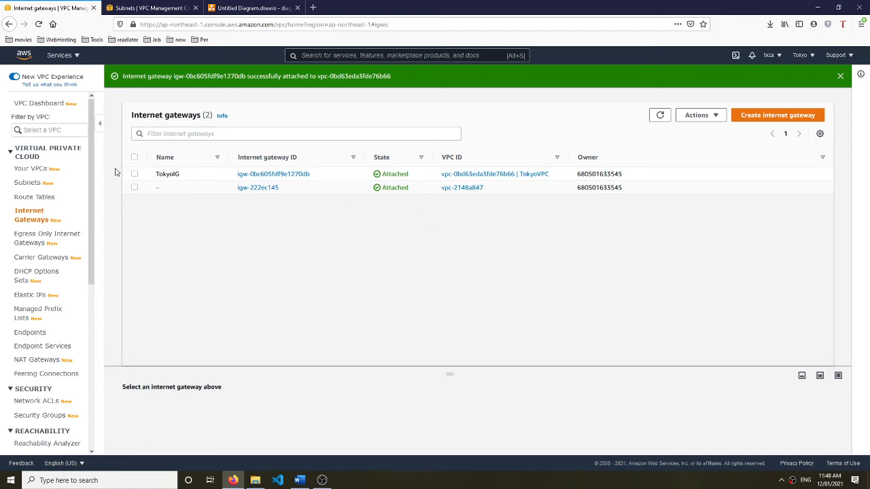
Step: Add a route to the TokyoRT route table with destination 0.0.0.0/0 and the TokyoIG internet gateway as target, and save it
{"action": "left_click", "coordinate": [41, 198]}
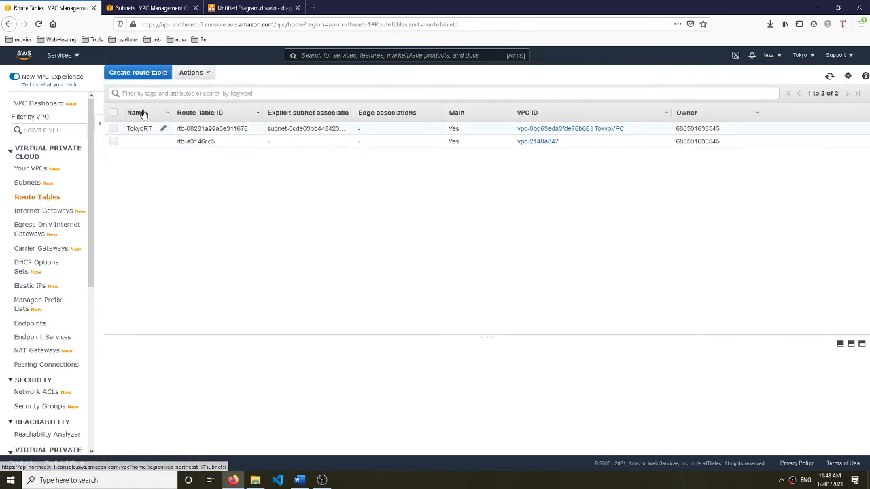
{"action": "left_click", "coordinate": [113, 130]}
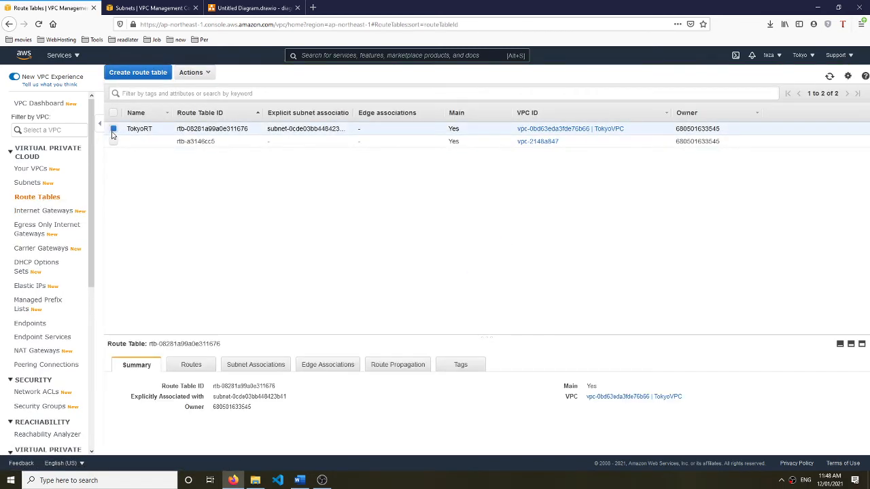
{"action": "left_click", "coordinate": [197, 72]}
{"action": "left_click", "coordinate": [212, 143]}
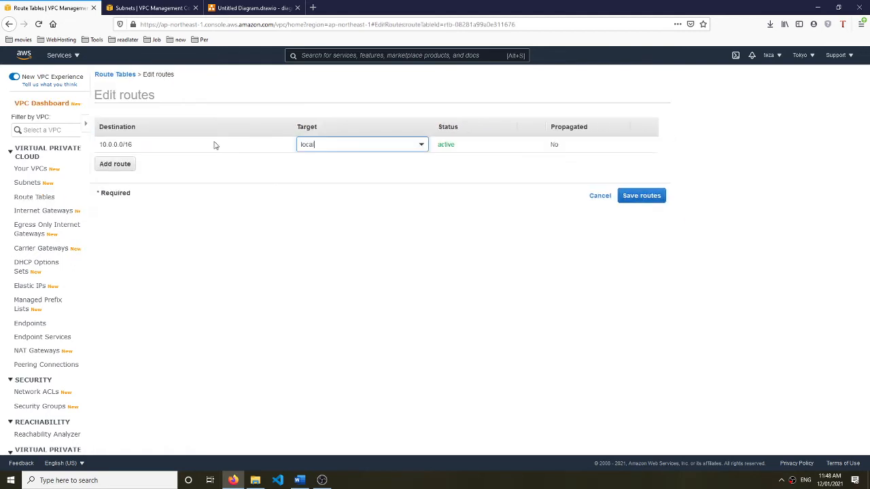
{"action": "left_click", "coordinate": [28, 164]}
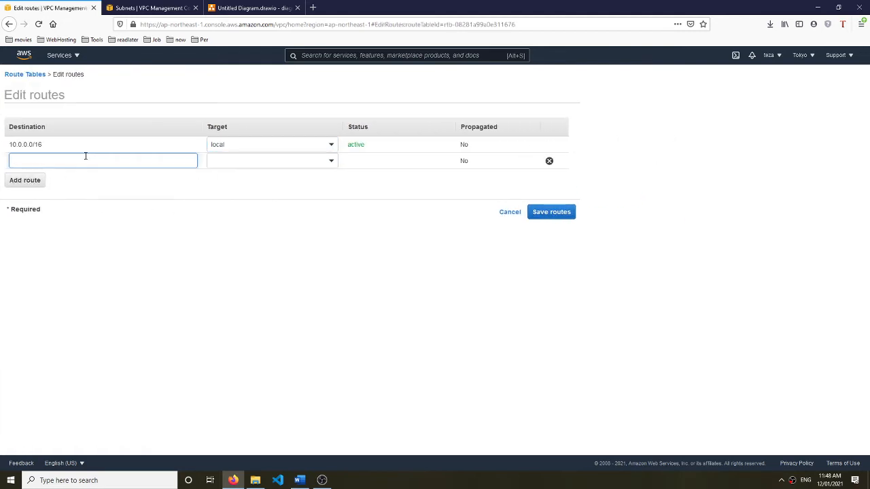
{"action": "type", "text": "0.0.0.0/"}
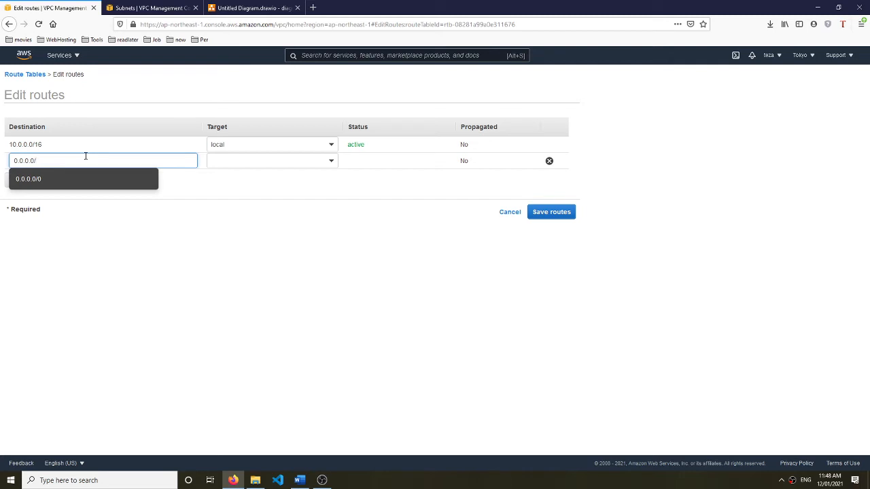
{"action": "type", "text": "0"}
{"action": "left_click", "coordinate": [269, 159]}
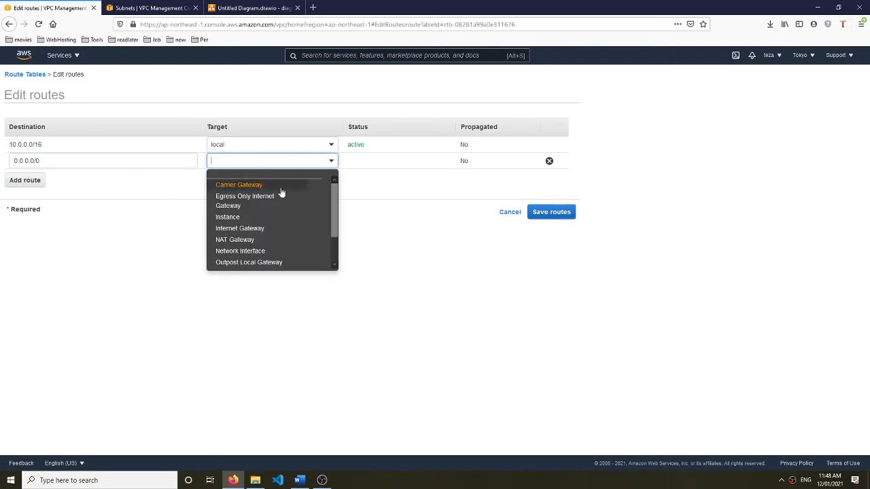
{"action": "left_click", "coordinate": [278, 229]}
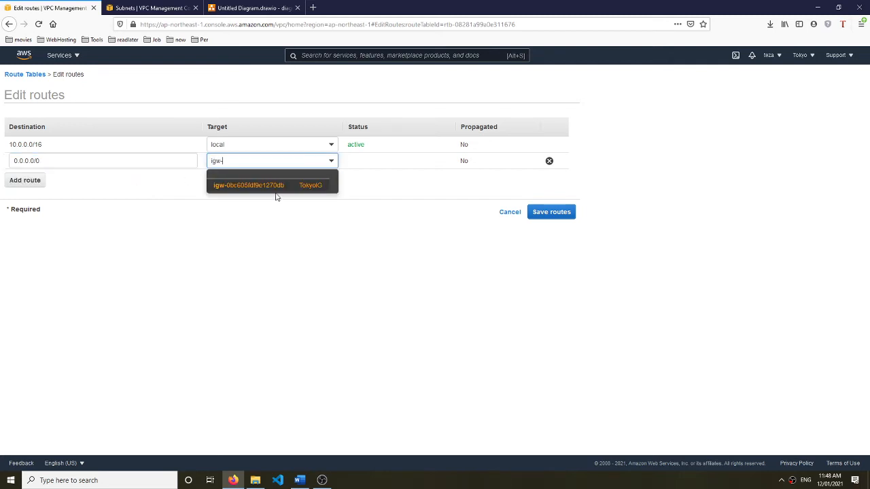
{"action": "left_click", "coordinate": [284, 190]}
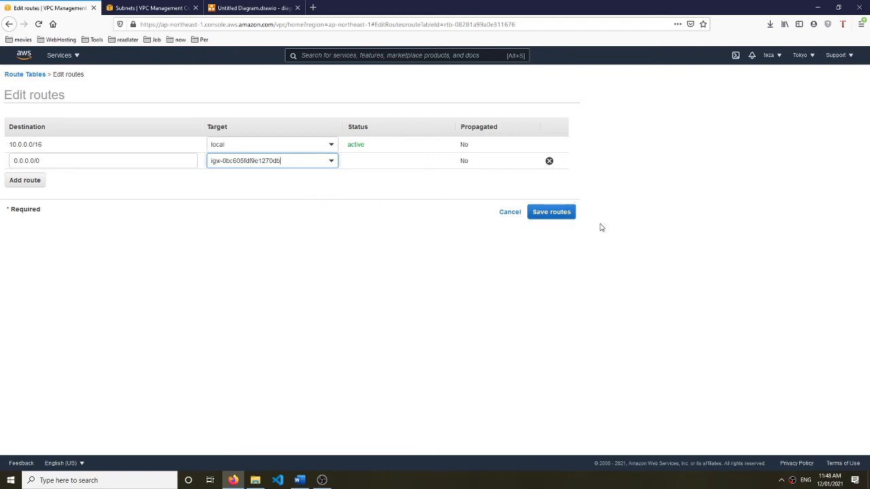
{"action": "left_click", "coordinate": [561, 214]}
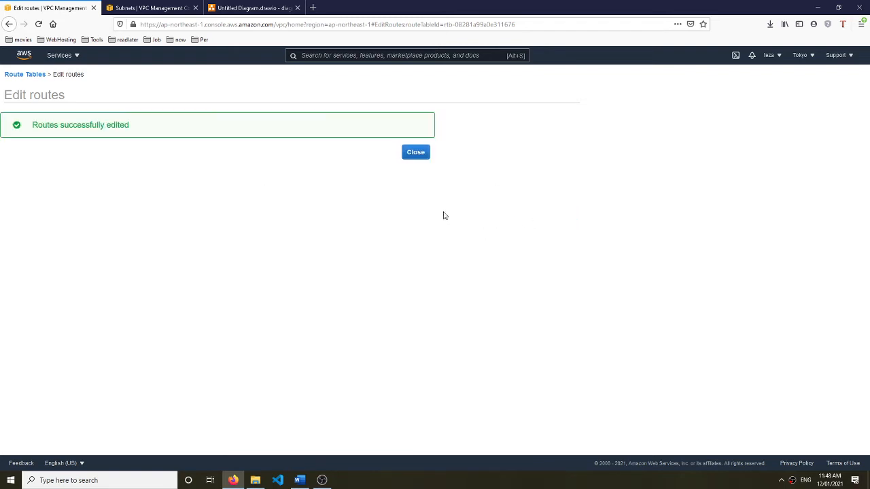
{"action": "left_click", "coordinate": [416, 153]}
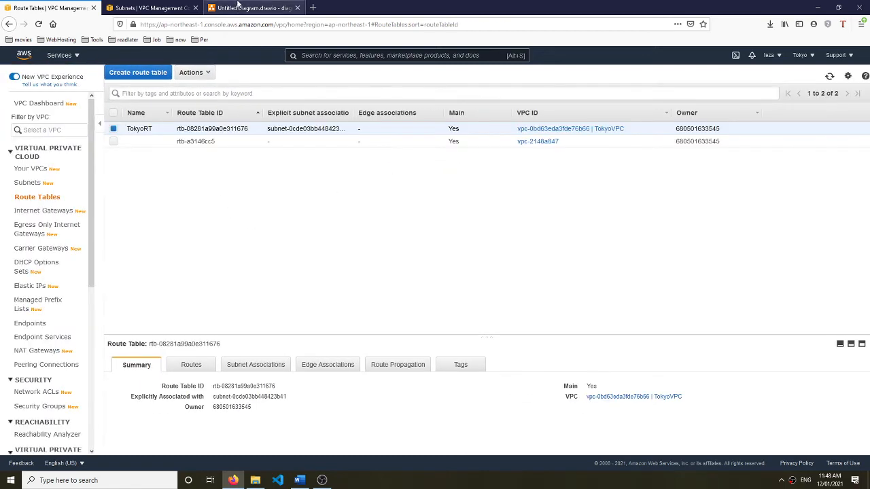
Step: Check the servers planned in the network diagram and start creating a new security group in the VPC console
{"action": "left_click", "coordinate": [235, 11]}
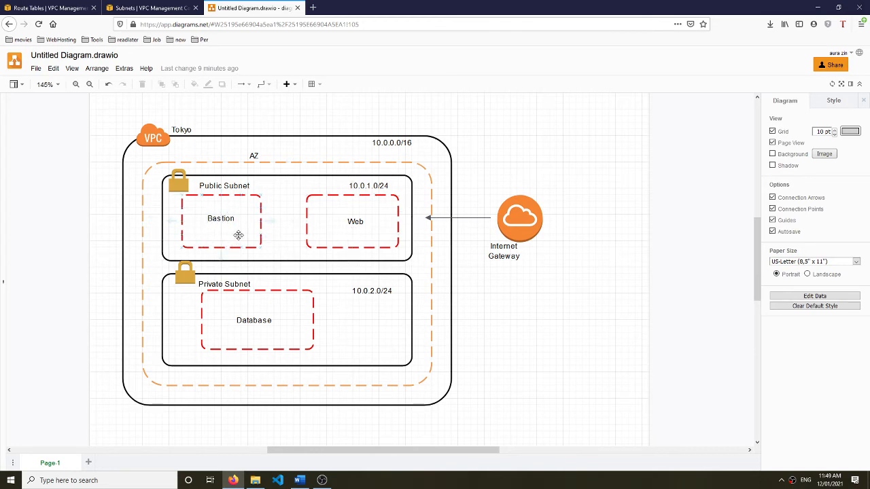
{"action": "left_click", "coordinate": [47, 7]}
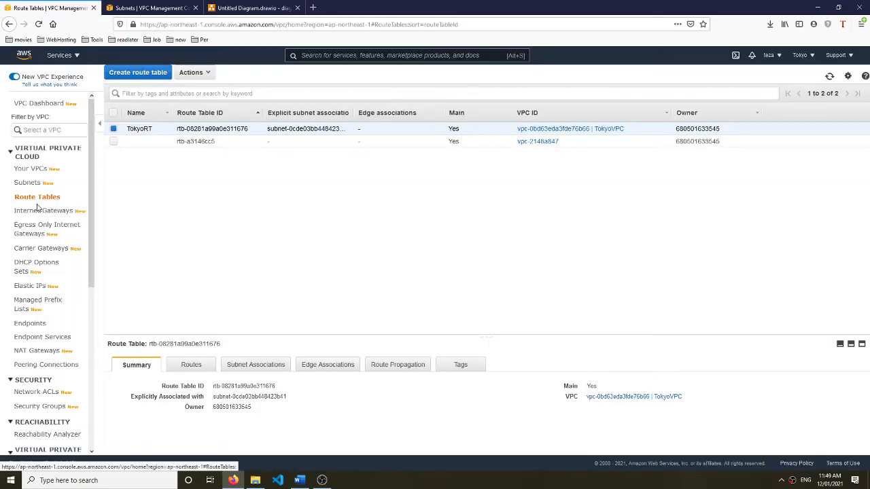
{"action": "left_click", "coordinate": [45, 407]}
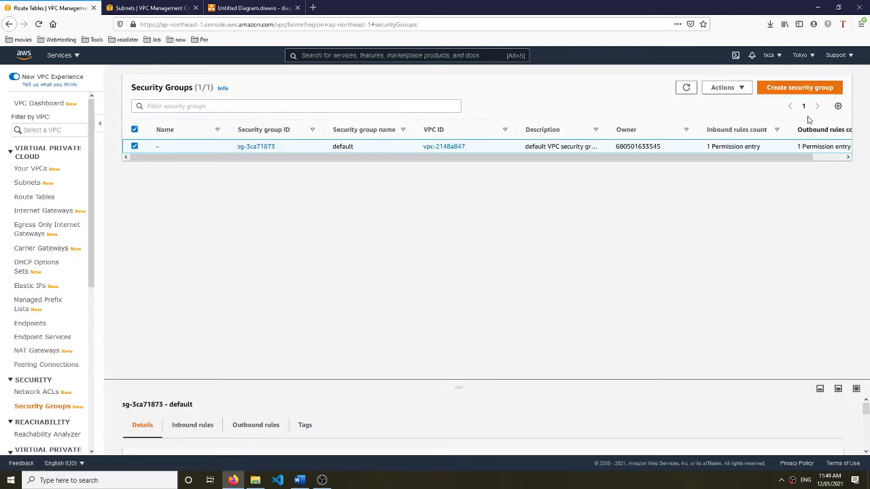
{"action": "left_click", "coordinate": [806, 88]}
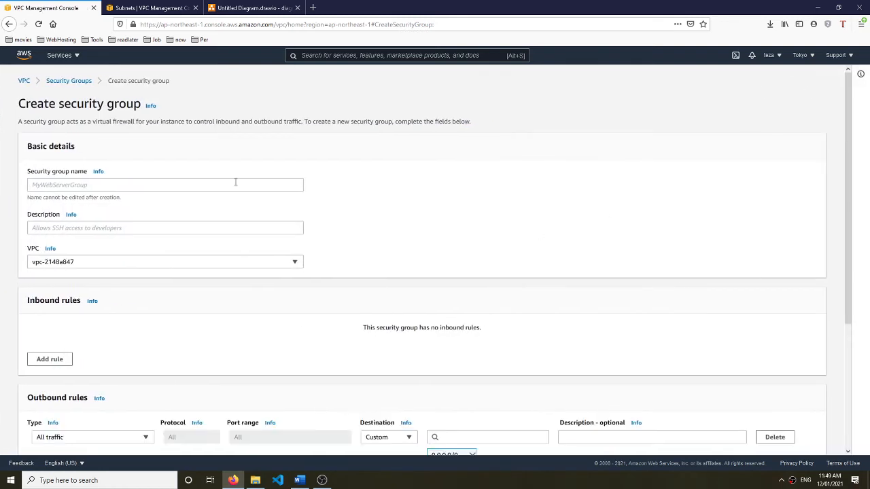
Step: Name the security group TokyoWebSG, reuse that name as its description, and set its VPC to TokyoVPC
{"action": "left_click", "coordinate": [234, 188]}
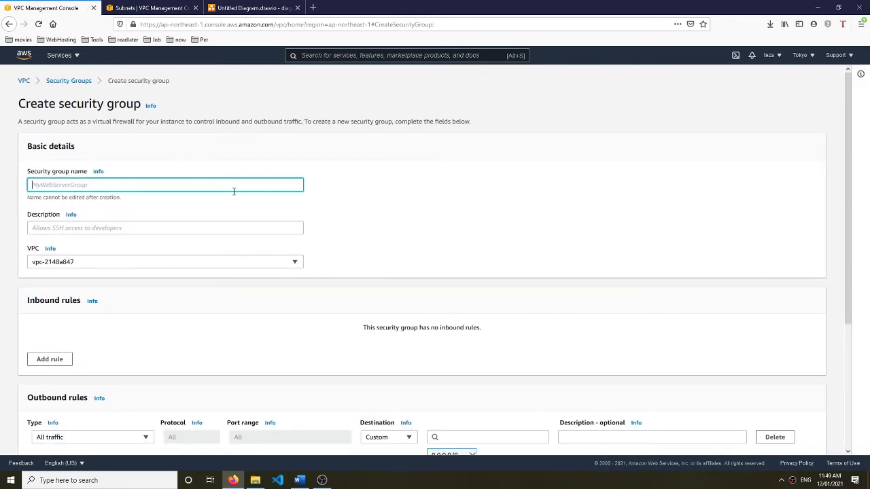
{"action": "type", "text": "TokyoWebSG"}
{"action": "left_click_drag", "start_coordinate": [92, 185], "coordinate": [1, 168]}
{"action": "key", "text": "ctrl+c"}
{"action": "left_click", "coordinate": [188, 222]}
{"action": "key", "text": "ctrl+v"}
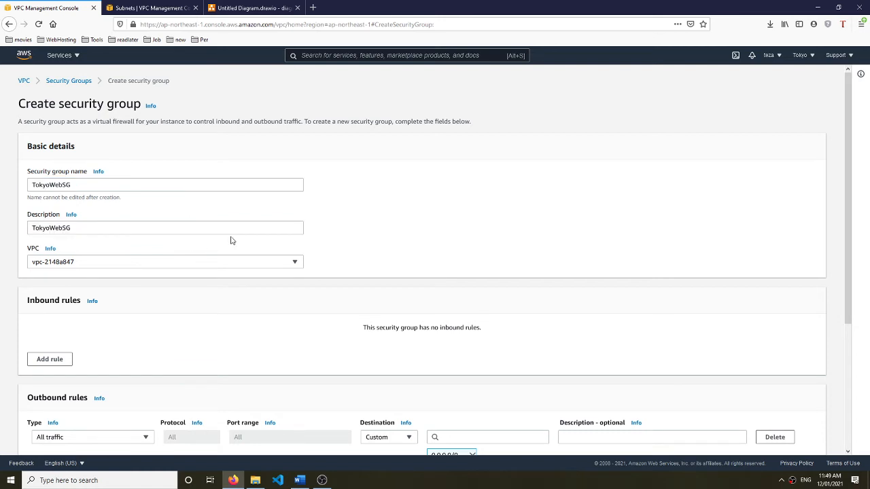
{"action": "left_click", "coordinate": [249, 263]}
{"action": "left_click", "coordinate": [208, 312]}
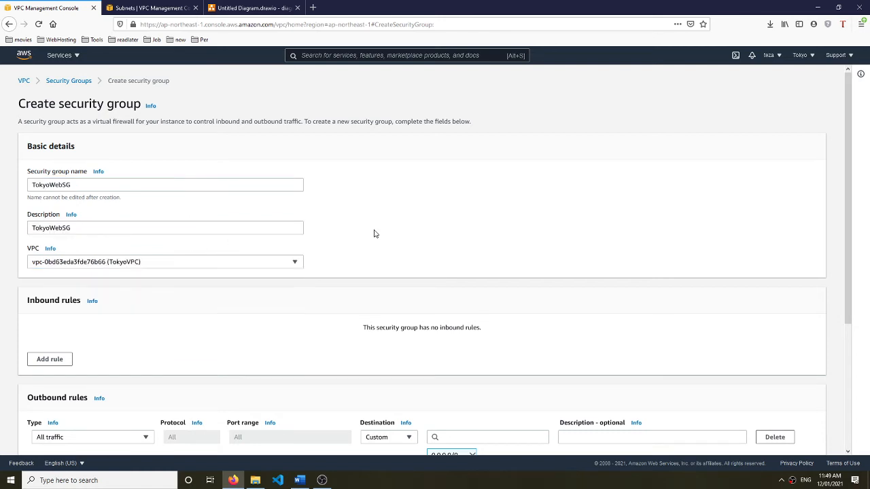
Step: Add an inbound HTTP rule with source Anywhere to TokyoWebSG, checking the Web server's place in the network diagram
{"action": "left_click", "coordinate": [49, 359]}
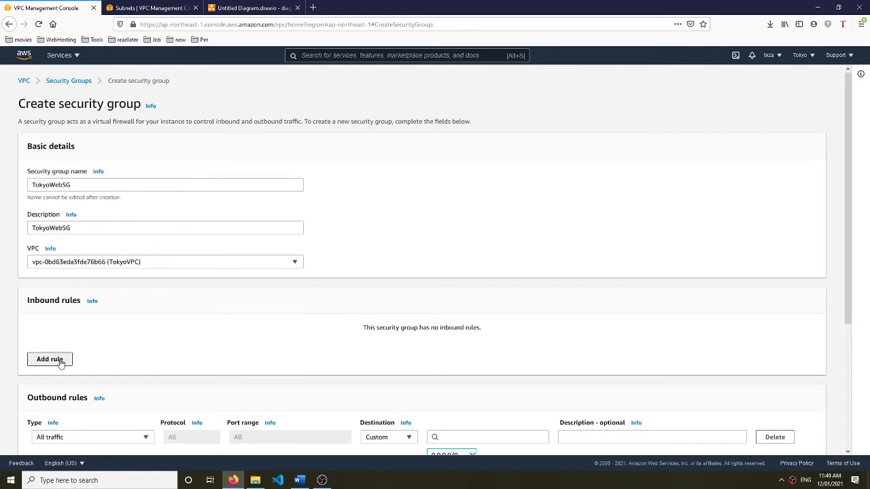
{"action": "left_click", "coordinate": [251, 7]}
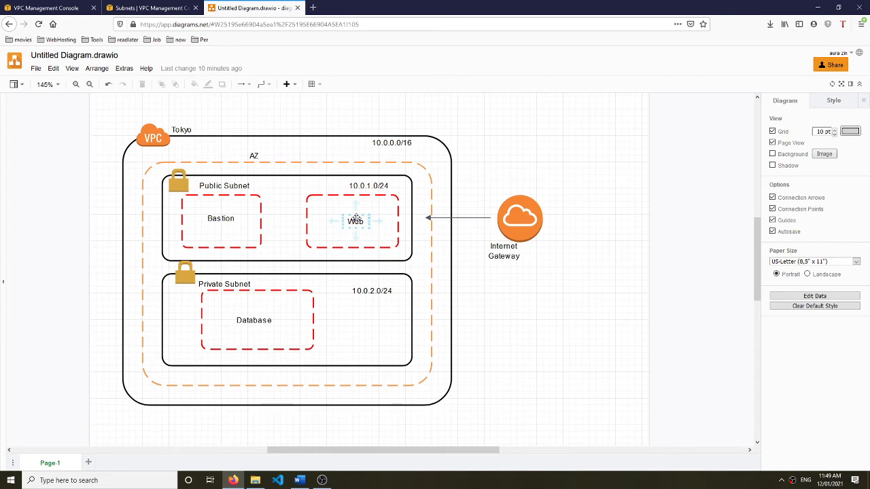
{"action": "left_click", "coordinate": [128, 8]}
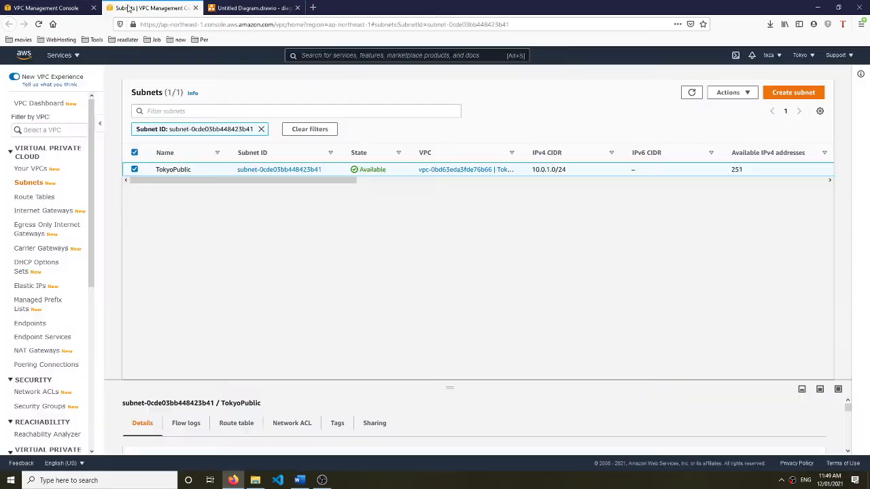
{"action": "left_click", "coordinate": [61, 7]}
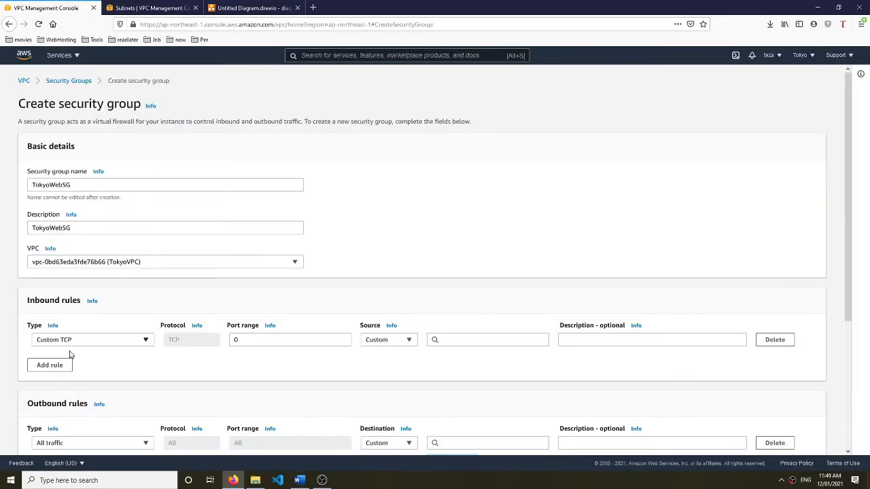
{"action": "left_click", "coordinate": [100, 339]}
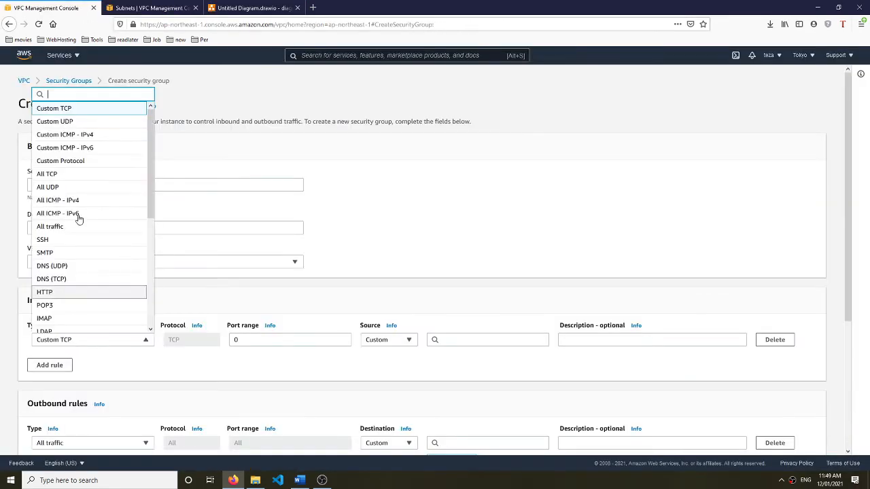
{"action": "left_click", "coordinate": [64, 292]}
{"action": "left_click", "coordinate": [411, 344]}
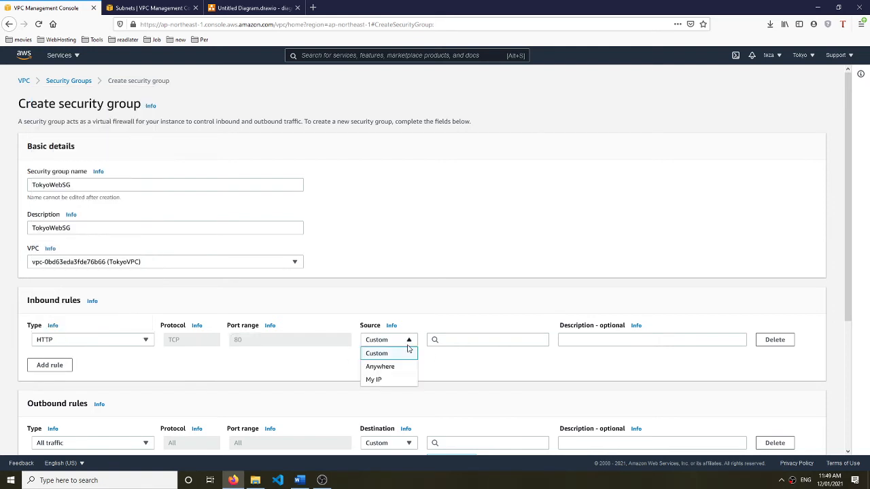
{"action": "left_click", "coordinate": [390, 367]}
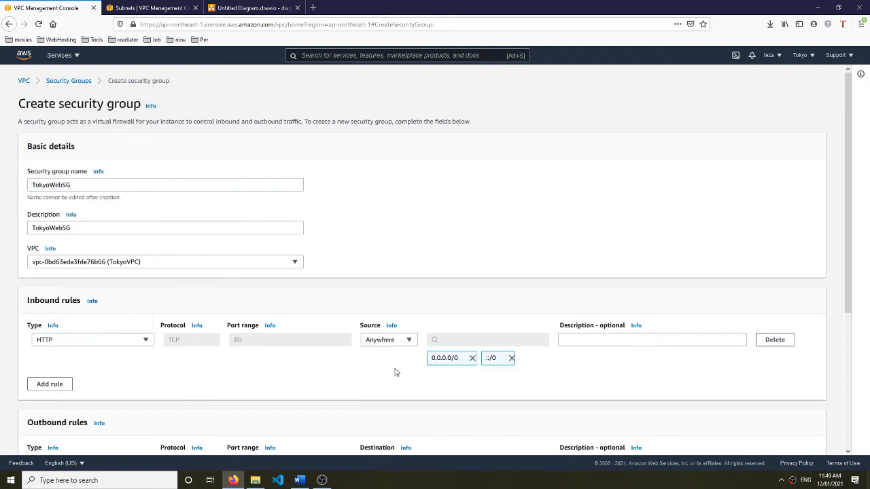
Step: Add a second inbound rule of type All ICMP - IPv4 with source Anywhere
{"action": "left_click", "coordinate": [38, 385]}
{"action": "left_click", "coordinate": [99, 378]}
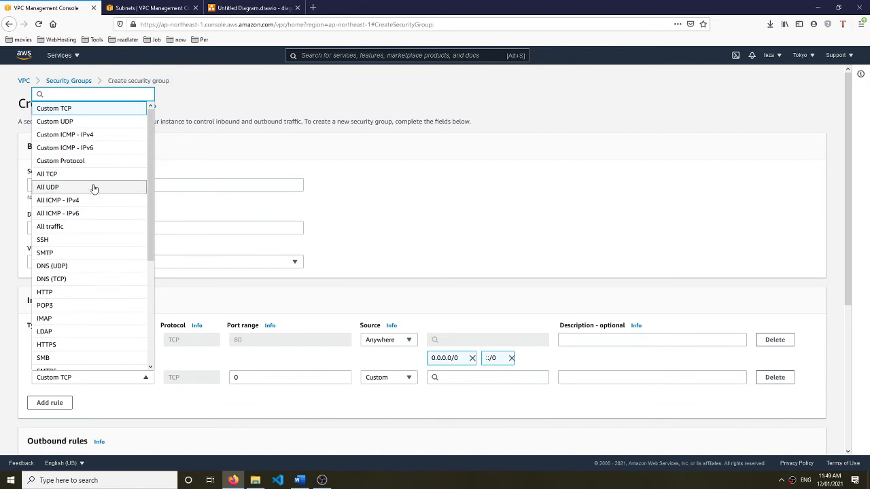
{"action": "left_click", "coordinate": [80, 204]}
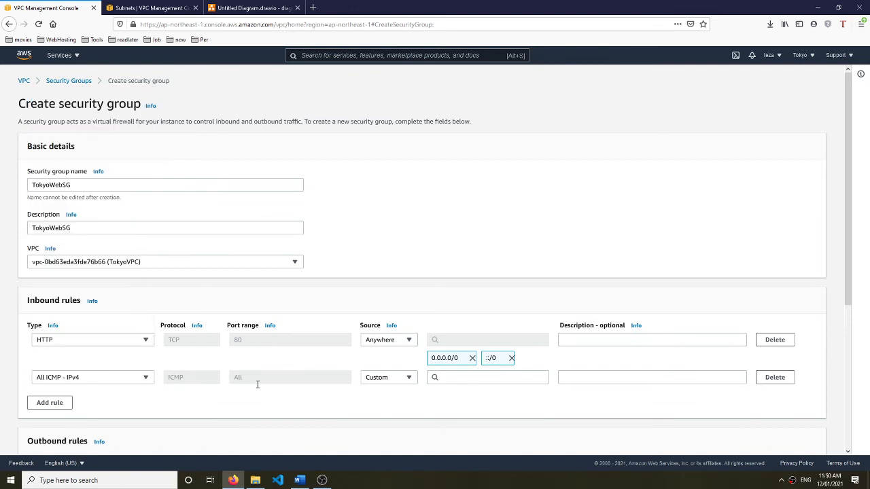
{"action": "left_click", "coordinate": [401, 378]}
{"action": "left_click", "coordinate": [379, 404]}
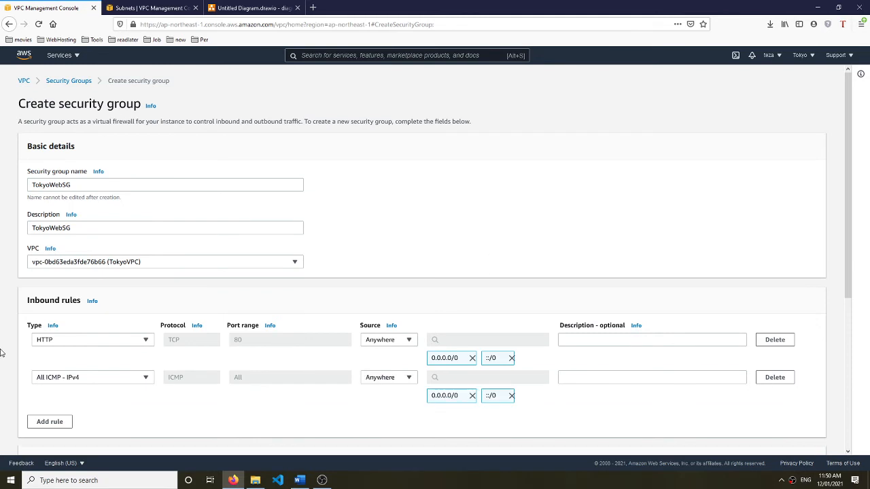
Step: Add a third inbound rule of type RDP to TokyoWebSG
{"action": "scroll", "coordinate": [4, 352], "scroll_direction": "down", "scroll_amount": 3}
{"action": "left_click", "coordinate": [57, 326]}
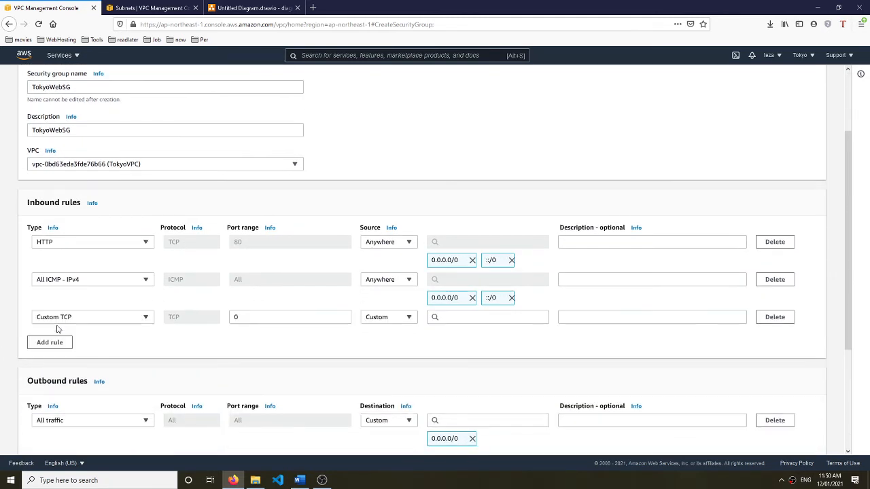
{"action": "left_click", "coordinate": [83, 319]}
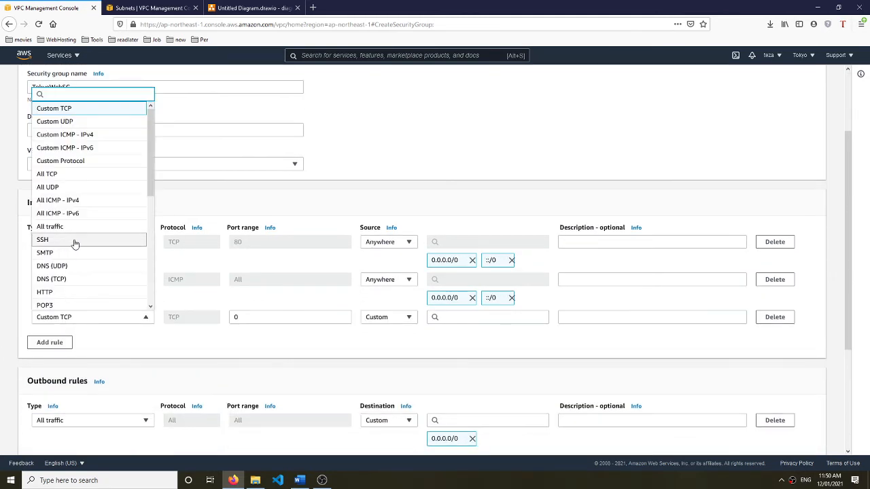
{"action": "scroll", "coordinate": [73, 243], "scroll_direction": "down", "scroll_amount": 5}
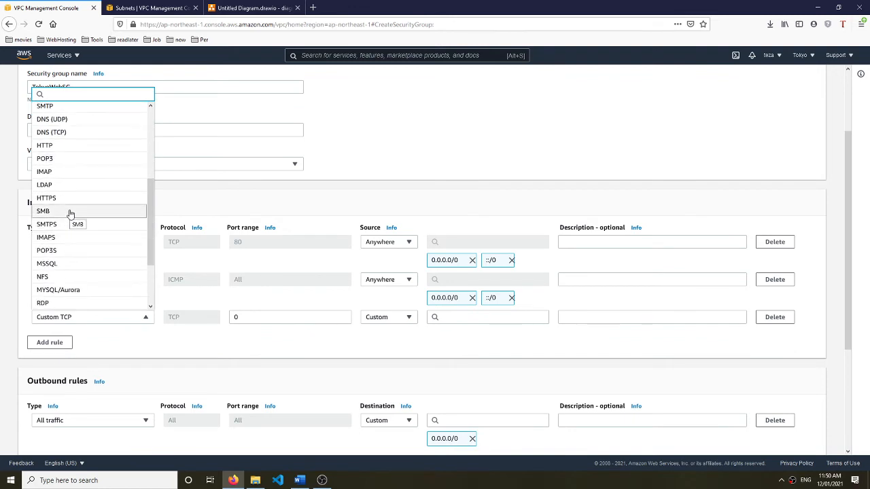
{"action": "scroll", "coordinate": [81, 260], "scroll_direction": "down", "scroll_amount": 2}
{"action": "left_click", "coordinate": [78, 254]}
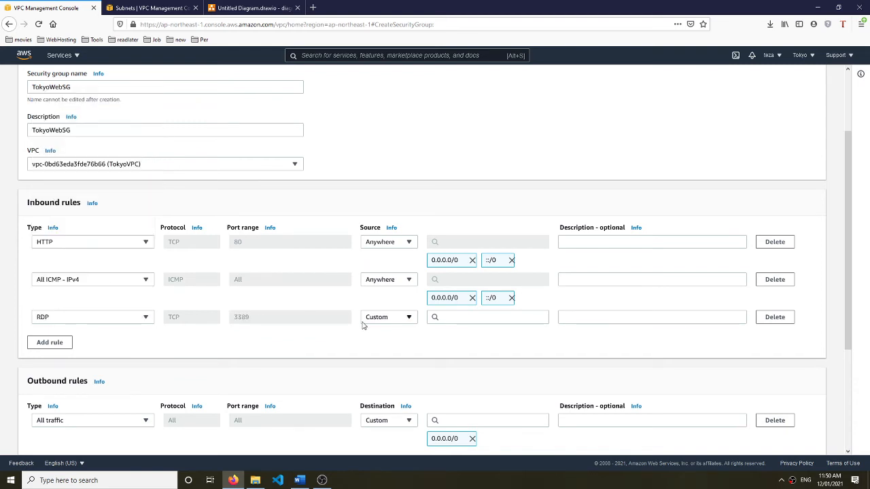
{"action": "left_click", "coordinate": [382, 319]}
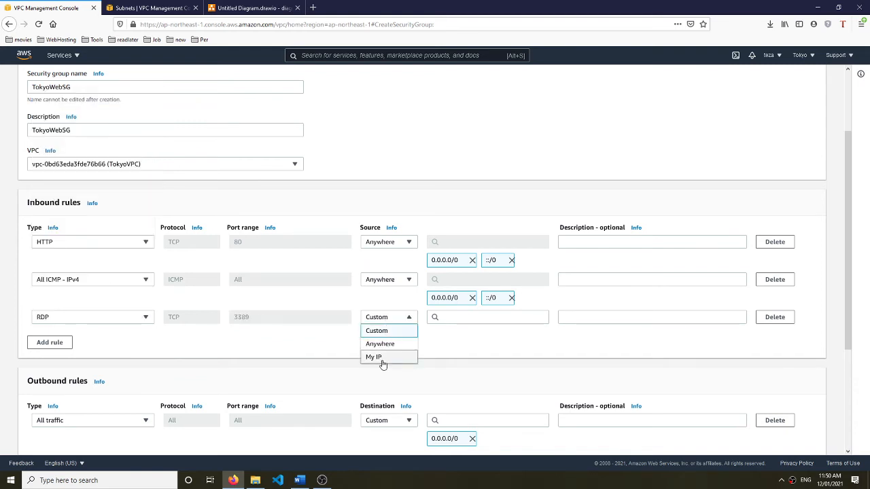
{"action": "left_click", "coordinate": [383, 358]}
{"action": "left_click", "coordinate": [392, 319]}
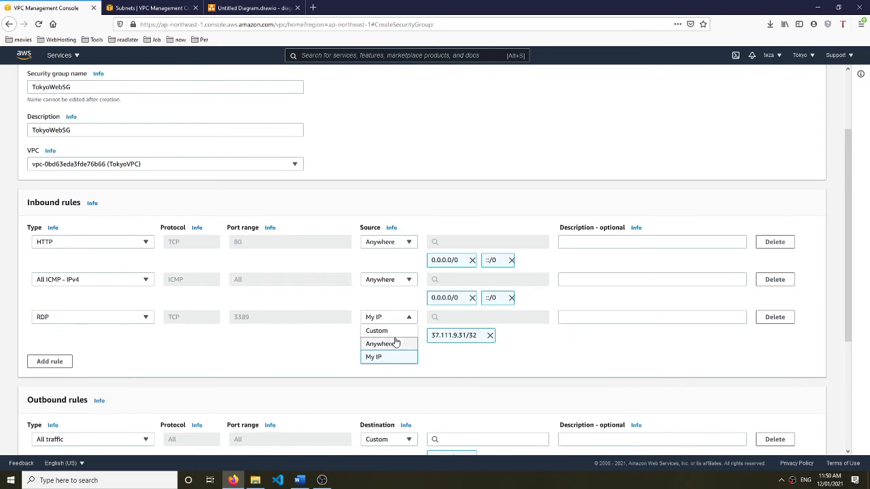
{"action": "left_click", "coordinate": [490, 336]}
Step: Set the RDP rule's source to Anywhere and create the TokyoWebSG security group
{"action": "left_click", "coordinate": [404, 317]}
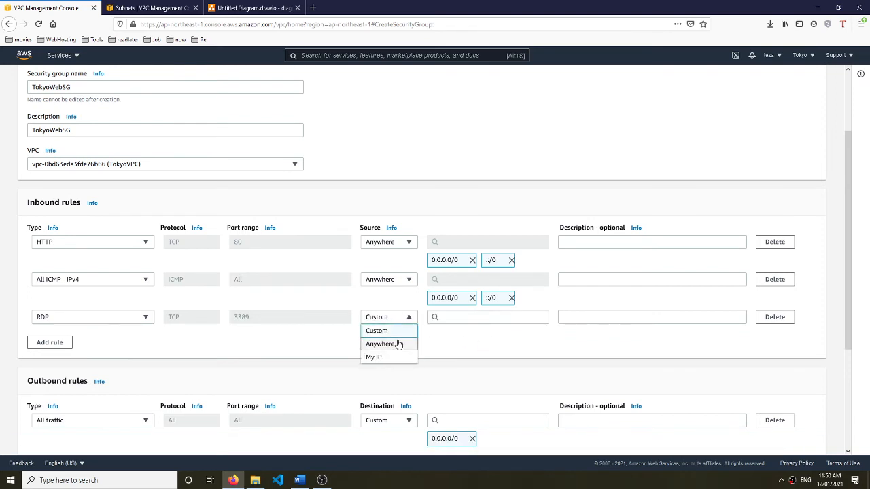
{"action": "left_click", "coordinate": [398, 345]}
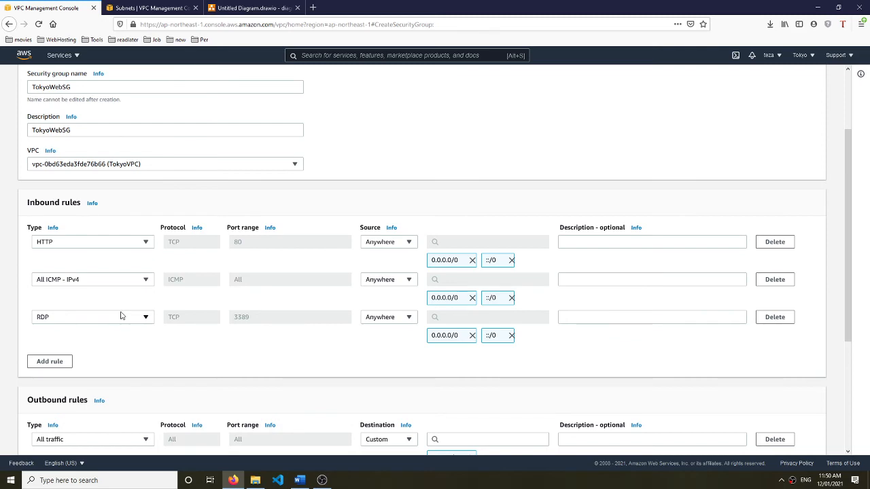
{"action": "scroll", "coordinate": [392, 385], "scroll_direction": "down", "scroll_amount": 5}
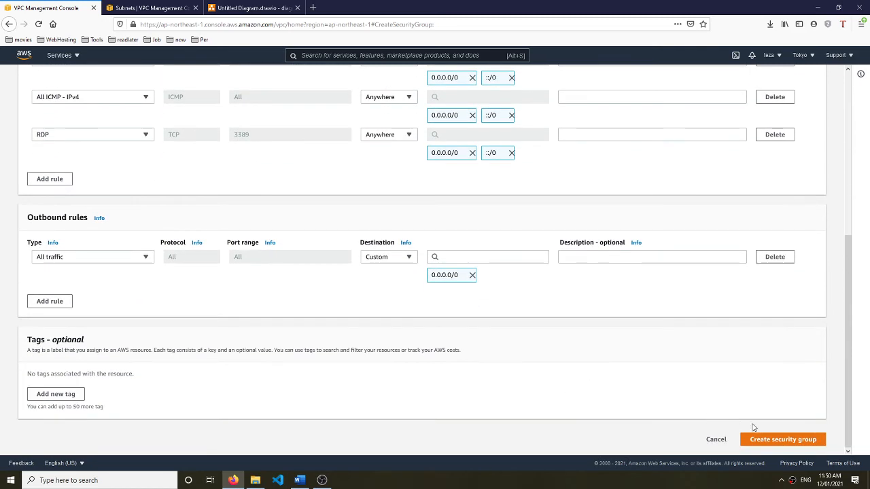
{"action": "left_click", "coordinate": [770, 440]}
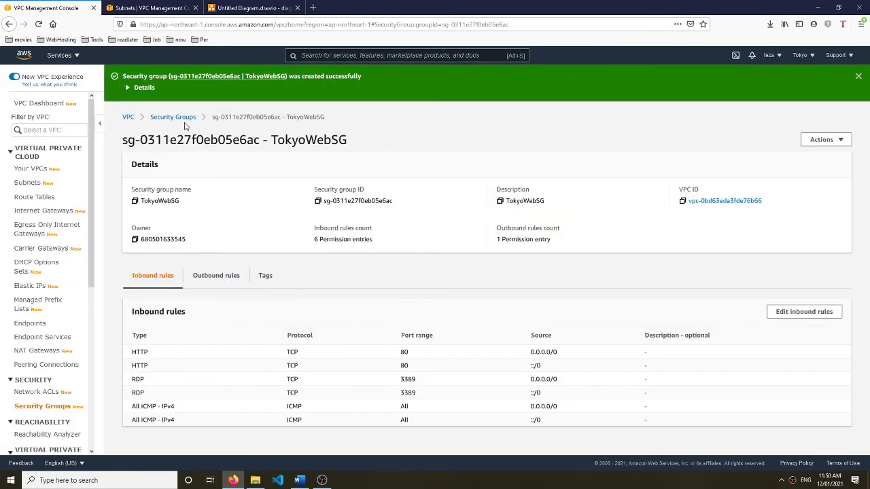
Step: Check the Bastion server's place in the network diagram and start creating another security group in the VPC console
{"action": "left_click", "coordinate": [185, 118]}
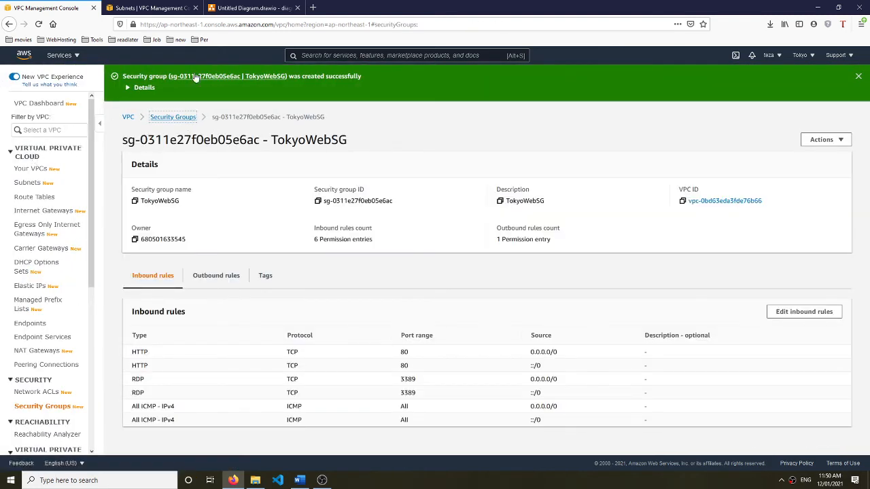
{"action": "left_click", "coordinate": [244, 10]}
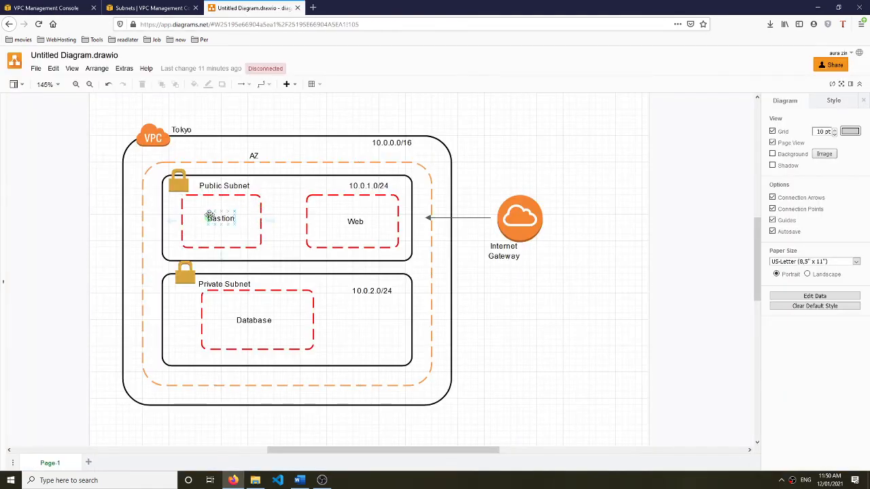
{"action": "left_click", "coordinate": [61, 8]}
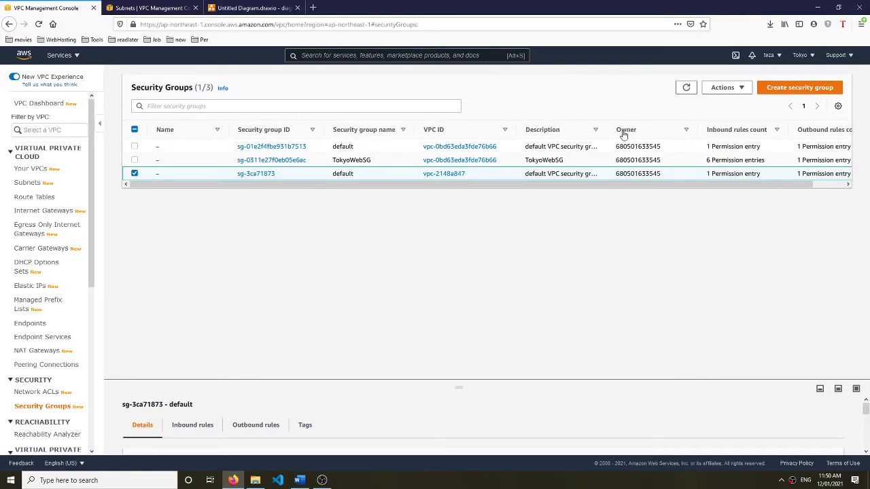
{"action": "left_click", "coordinate": [822, 90]}
Step: Name the security group TokyoBastionSG, reuse that name as its description, and set its VPC to TokyoVPC
{"action": "left_click", "coordinate": [218, 178]}
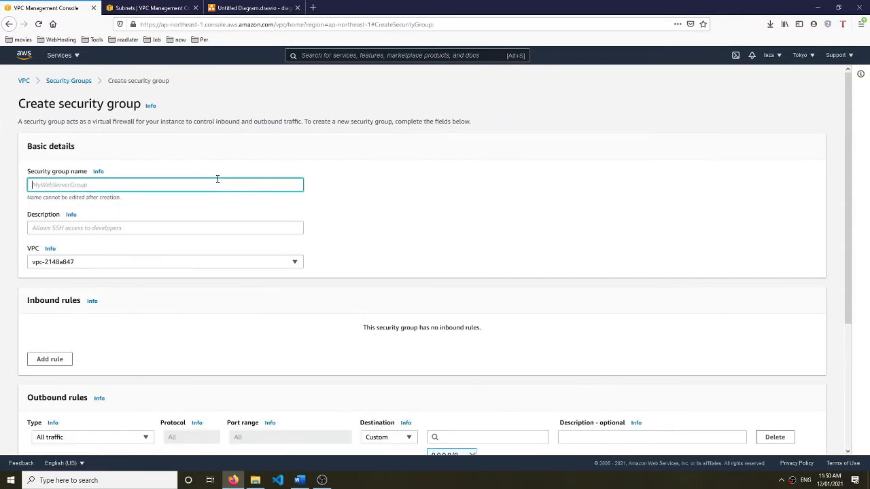
{"action": "type", "text": "TokyoBastionSG"}
{"action": "left_click_drag", "start_coordinate": [80, 185], "coordinate": [2, 171]}
{"action": "key", "text": "ctrl+c"}
{"action": "left_click", "coordinate": [97, 230]}
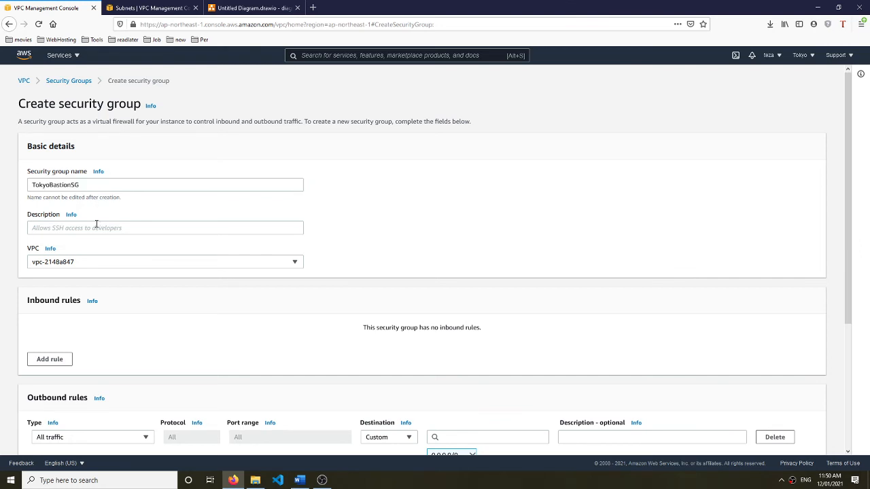
{"action": "key", "text": "ctrl+v"}
{"action": "left_click", "coordinate": [108, 263]}
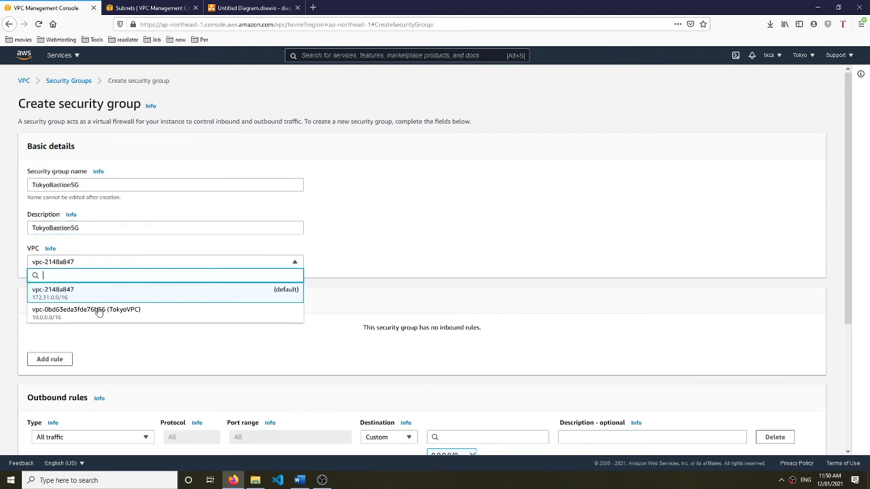
{"action": "left_click", "coordinate": [99, 311]}
Step: Add an inbound rule of type All ICMP - IPv4 with source Anywhere to TokyoBastionSG
{"action": "left_click", "coordinate": [42, 360]}
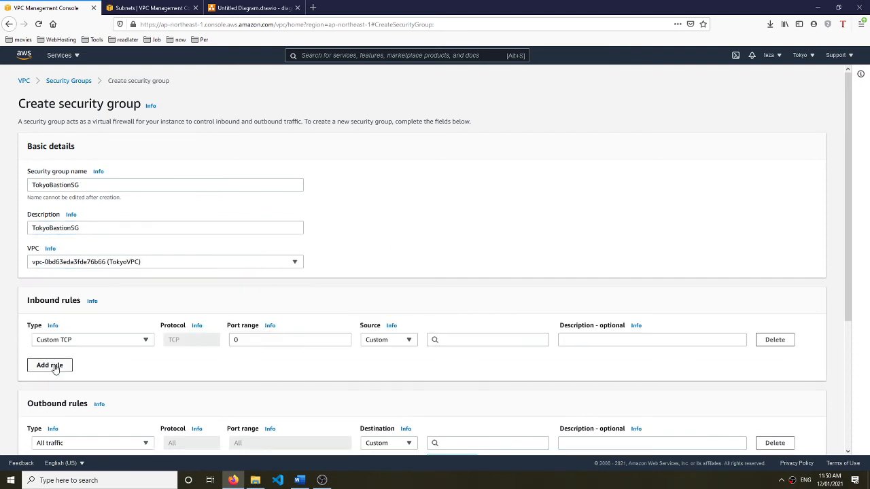
{"action": "left_click", "coordinate": [113, 340]}
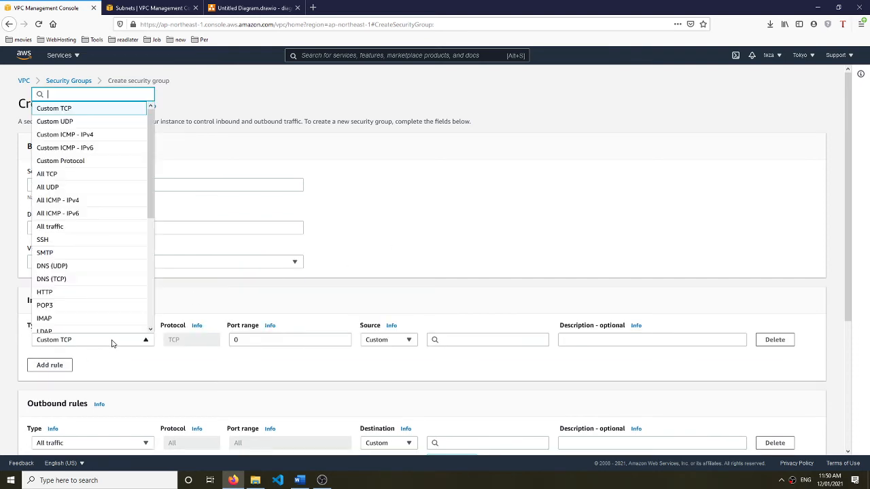
{"action": "left_click", "coordinate": [93, 201]}
{"action": "left_click", "coordinate": [400, 341]}
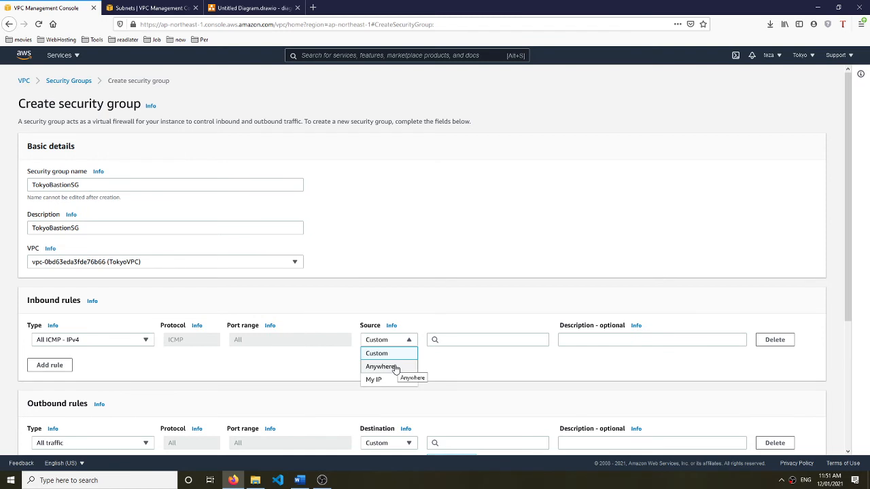
{"action": "left_click", "coordinate": [382, 367]}
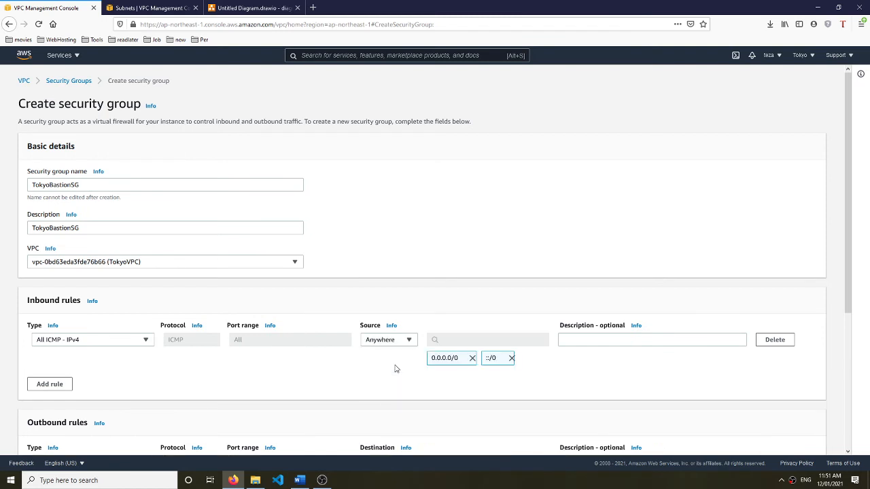
Step: Add a second inbound rule of type SSH with source Anywhere to TokyoBastionSG
{"action": "left_click", "coordinate": [51, 385]}
{"action": "left_click", "coordinate": [115, 379]}
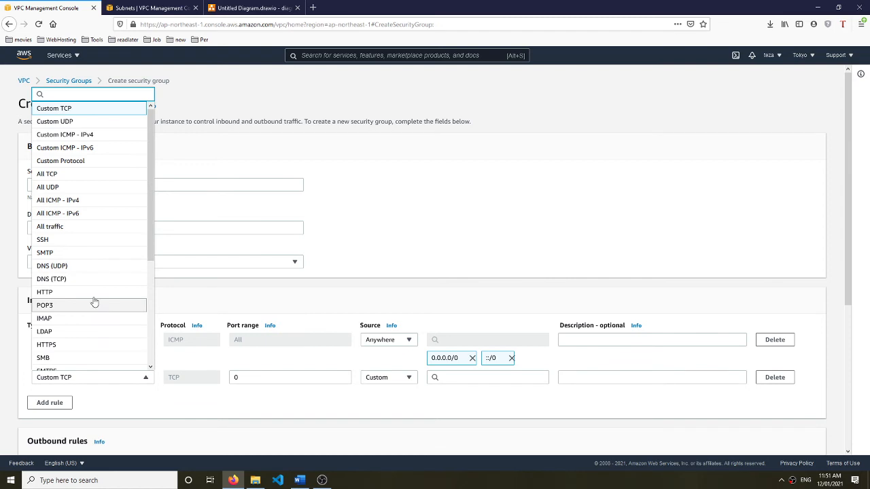
{"action": "left_click", "coordinate": [90, 242]}
{"action": "left_click", "coordinate": [399, 379]}
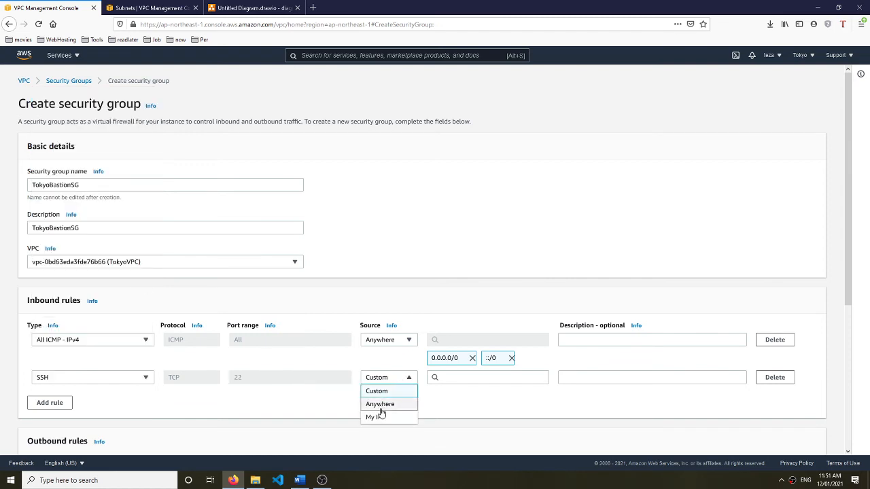
{"action": "left_click", "coordinate": [380, 406]}
{"action": "scroll", "coordinate": [109, 372], "scroll_direction": "down", "scroll_amount": 2}
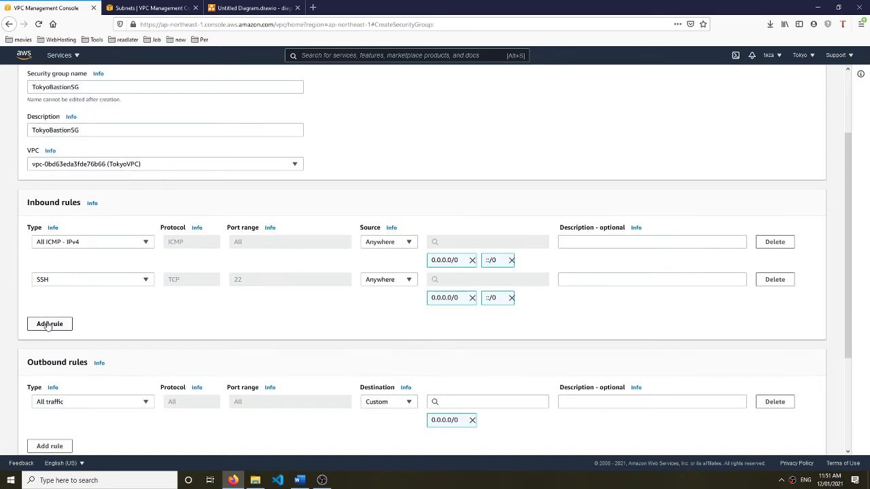
{"action": "left_click", "coordinate": [49, 324]}
{"action": "left_click", "coordinate": [95, 320]}
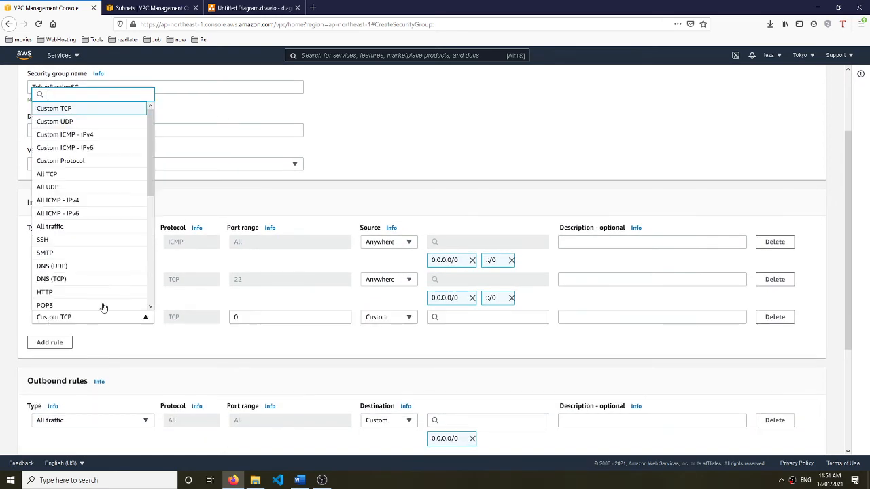
{"action": "scroll", "coordinate": [122, 265], "scroll_direction": "down", "scroll_amount": 5}
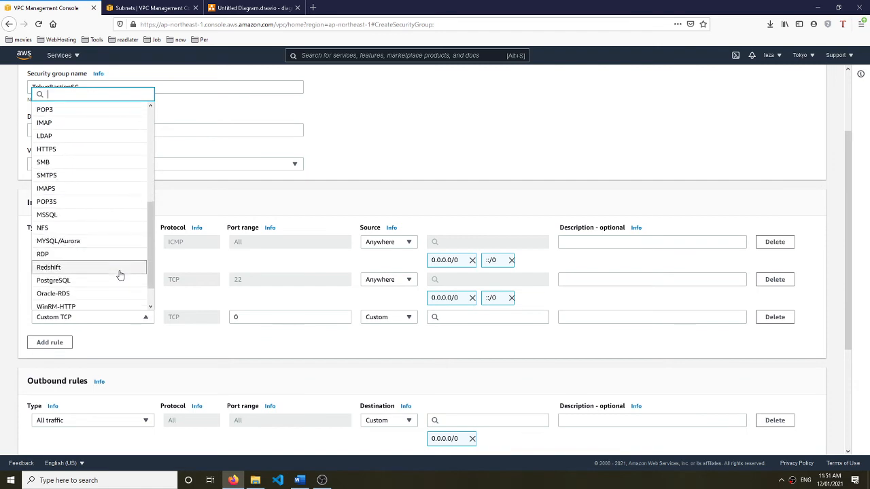
{"action": "scroll", "coordinate": [123, 287], "scroll_direction": "up", "scroll_amount": 5}
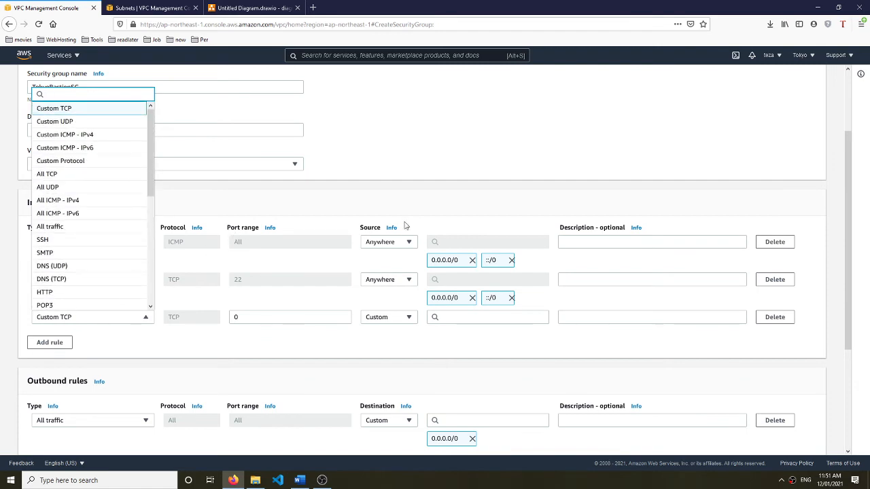
{"action": "left_click", "coordinate": [437, 215]}
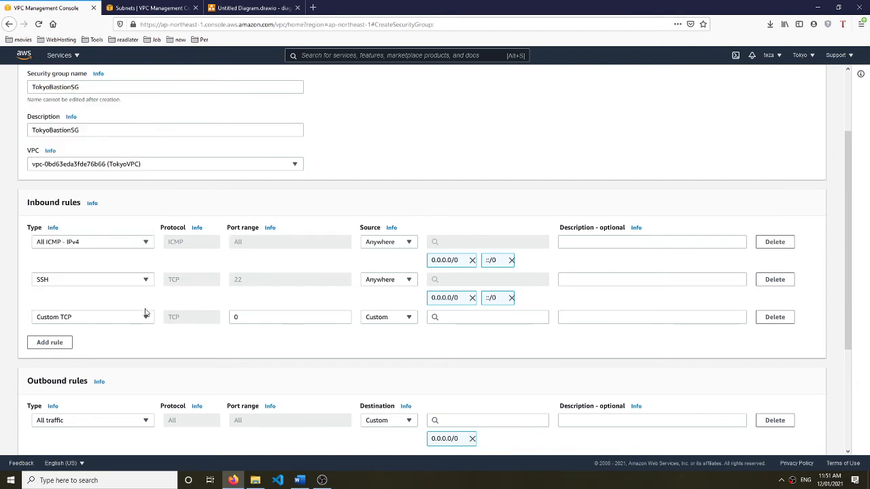
{"action": "left_click", "coordinate": [774, 319]}
Step: Create the TokyoBastionSG security group and return to the list of security groups
{"action": "scroll", "coordinate": [701, 358], "scroll_direction": "down", "scroll_amount": 3}
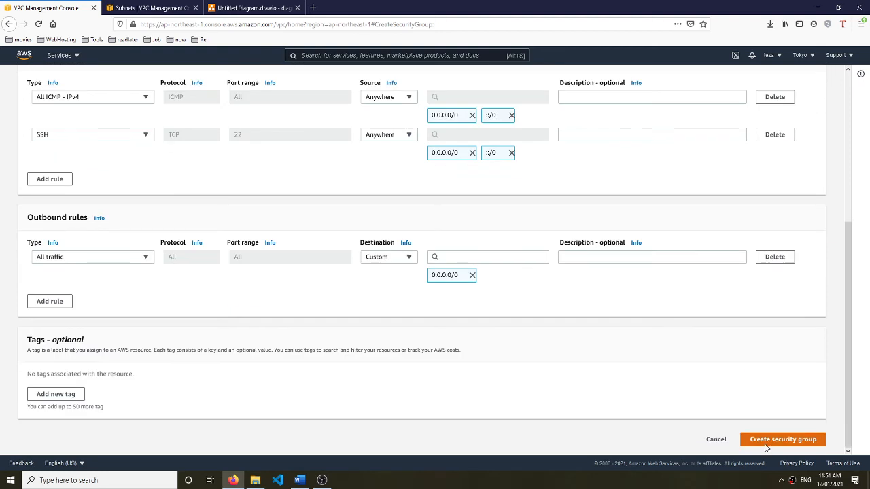
{"action": "left_click", "coordinate": [782, 440]}
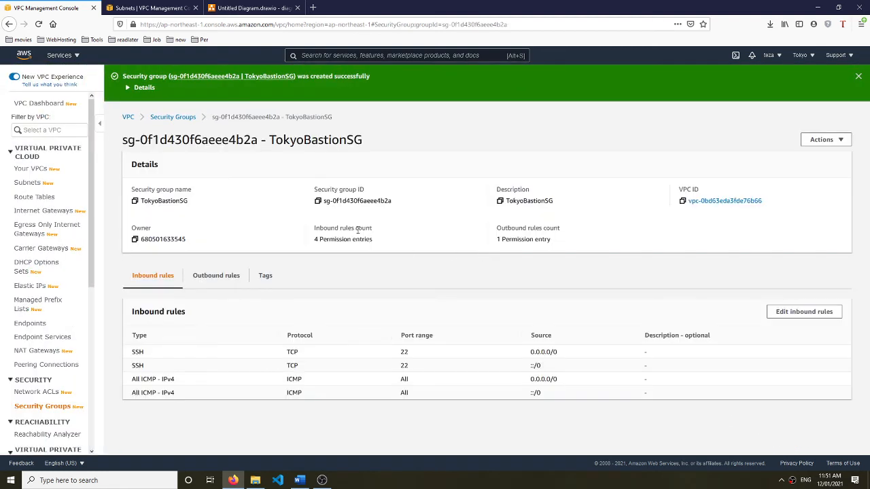
{"action": "left_click", "coordinate": [183, 119]}
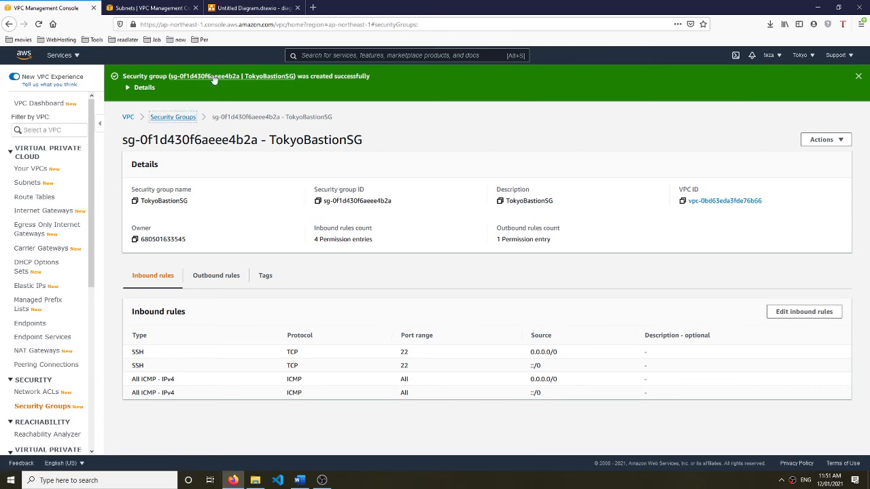
Step: Check the Database server's place in the network diagram and start creating a security group for it in the VPC console
{"action": "left_click", "coordinate": [247, 8]}
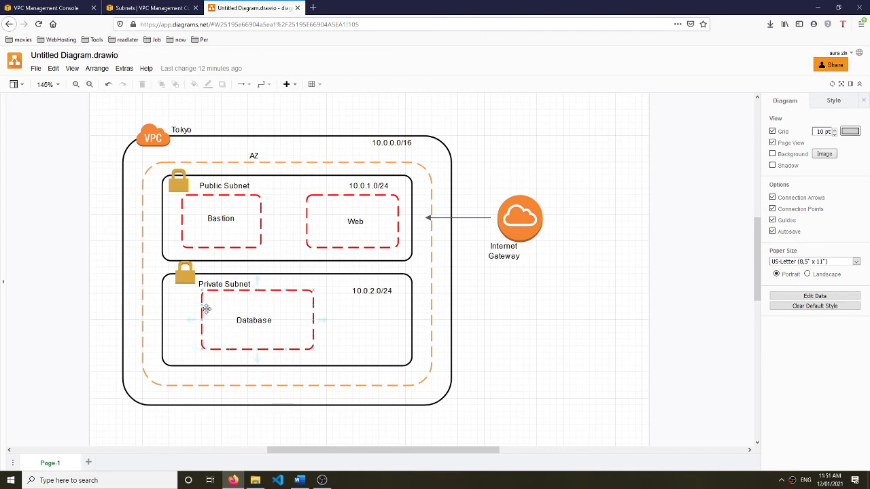
{"action": "left_click", "coordinate": [154, 9]}
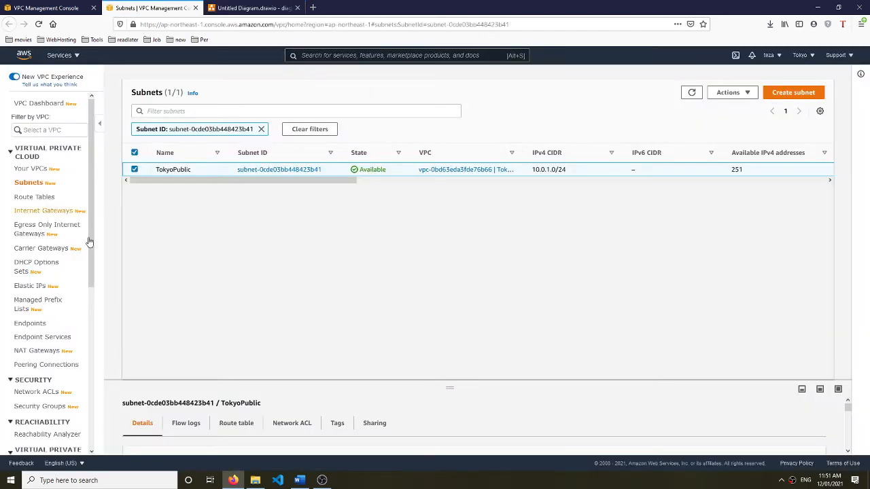
{"action": "left_click", "coordinate": [47, 8]}
{"action": "left_click", "coordinate": [791, 88]}
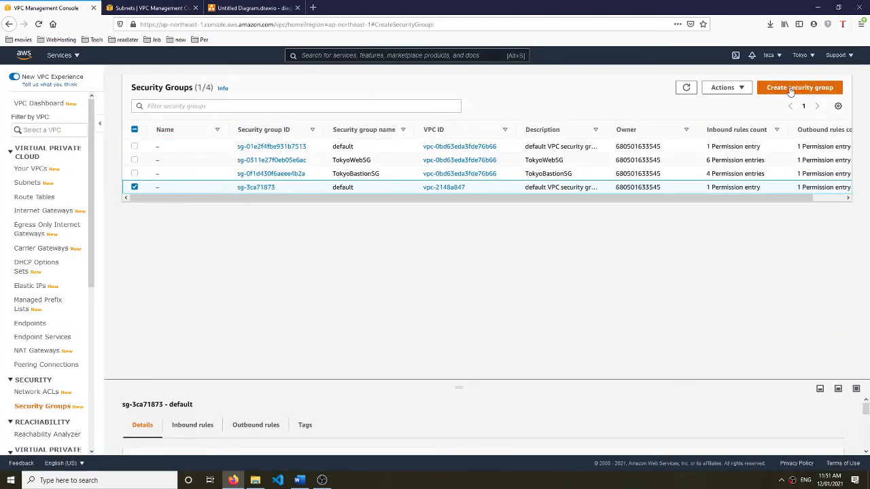
Step: Name and describe the new security group as TokyoDBSG and assign it to TokyoVPC
{"action": "left_click", "coordinate": [131, 188]}
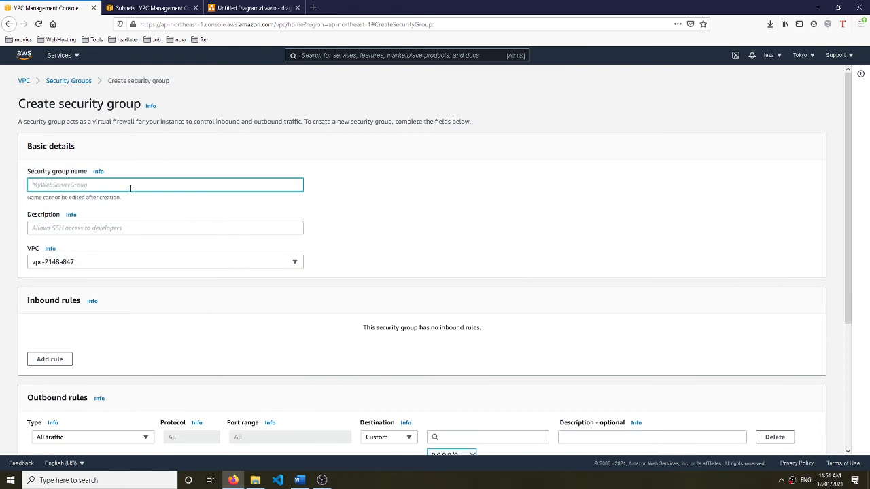
{"action": "type", "text": "T"}
{"action": "key", "text": "ctrl+a"}
{"action": "key", "text": "ctrl+c"}
{"action": "left_click", "coordinate": [159, 228]}
{"action": "key", "text": "ctrl+v"}
{"action": "left_click", "coordinate": [165, 261]}
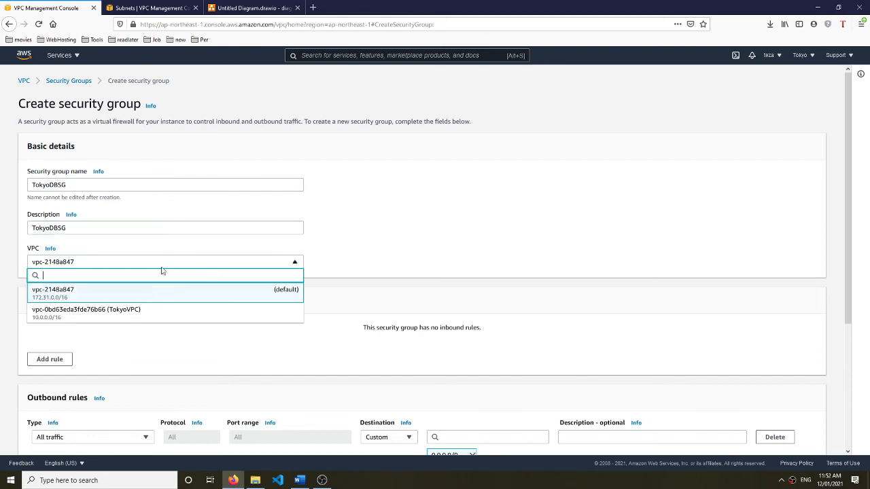
{"action": "left_click", "coordinate": [147, 313]}
Step: Add an inbound rule of type MYSQL/Aurora to TokyoDBSG, checking the network diagram for the servers involved
{"action": "left_click", "coordinate": [53, 359]}
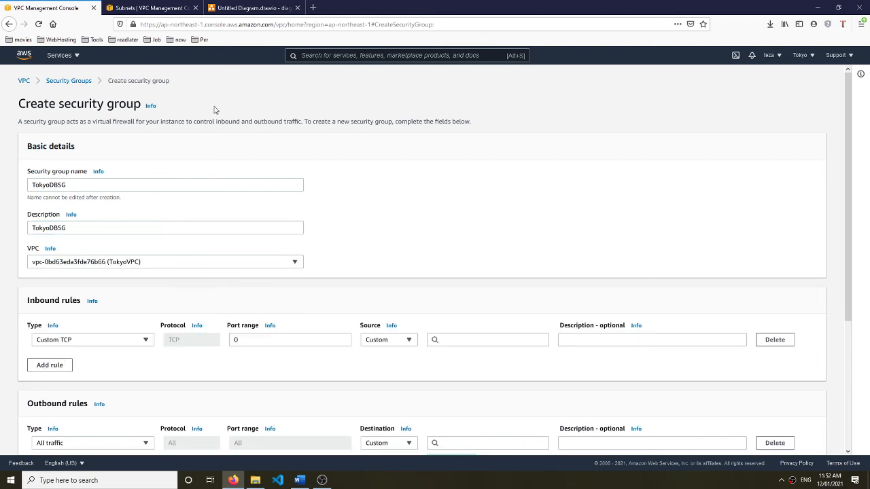
{"action": "left_click", "coordinate": [253, 10]}
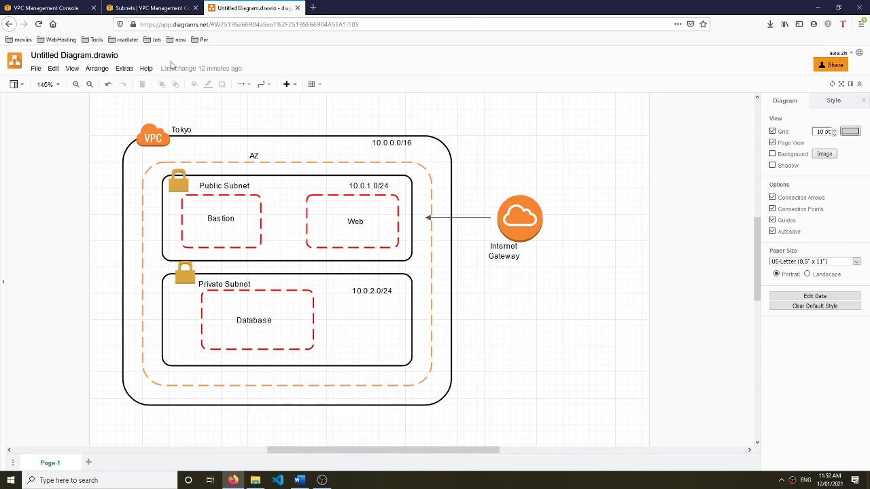
{"action": "left_click", "coordinate": [157, 13]}
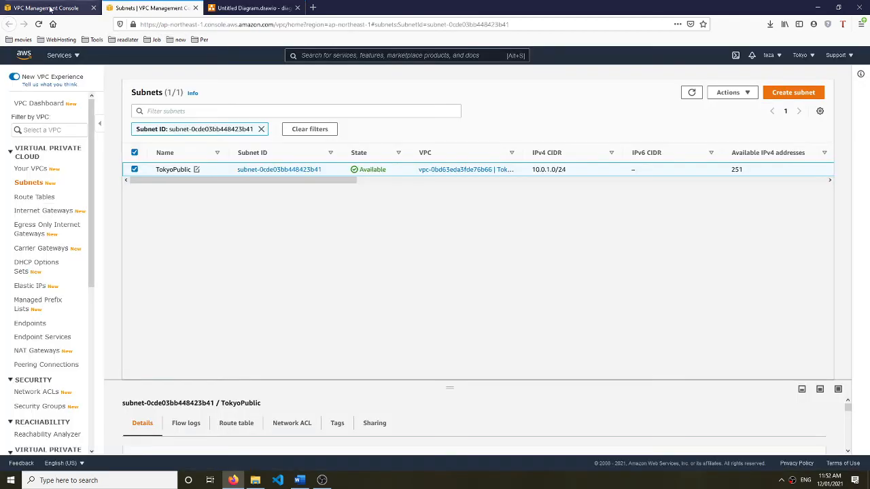
{"action": "left_click", "coordinate": [46, 7]}
{"action": "left_click", "coordinate": [80, 340]}
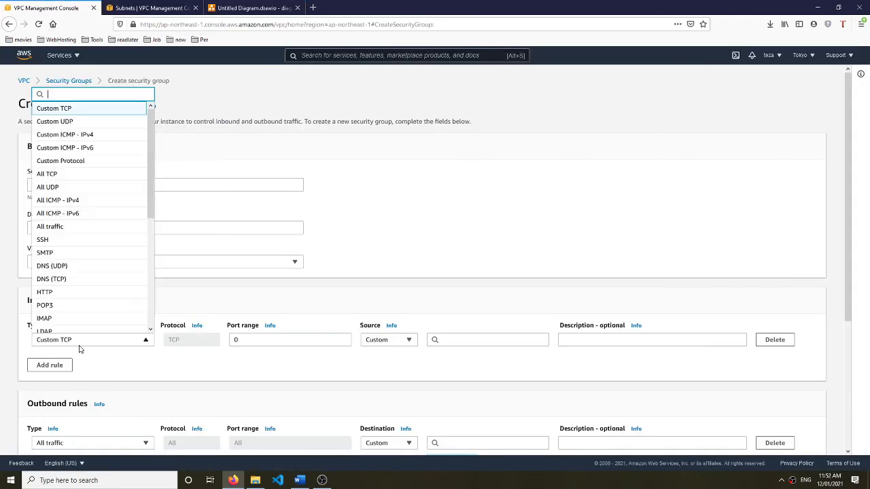
{"action": "scroll", "coordinate": [86, 282], "scroll_direction": "down", "scroll_amount": 1}
{"action": "scroll", "coordinate": [86, 282], "scroll_direction": "down", "scroll_amount": 3}
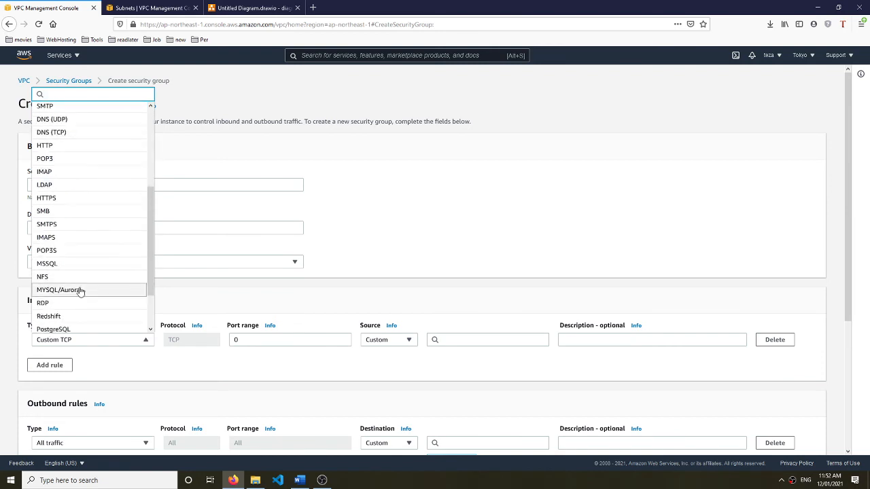
{"action": "left_click", "coordinate": [79, 288]}
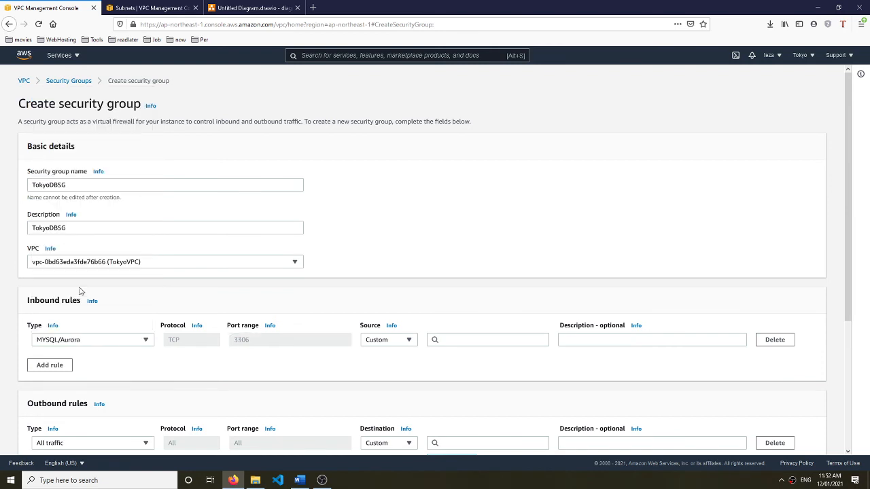
Step: Set the source of the MYSQL/Aurora rule to the TokyoWebSG security group, keeping the source type Custom
{"action": "left_click", "coordinate": [410, 340]}
{"action": "left_click", "coordinate": [399, 358]}
{"action": "left_click", "coordinate": [438, 339]}
{"action": "scroll", "coordinate": [473, 301], "scroll_direction": "down", "scroll_amount": 1}
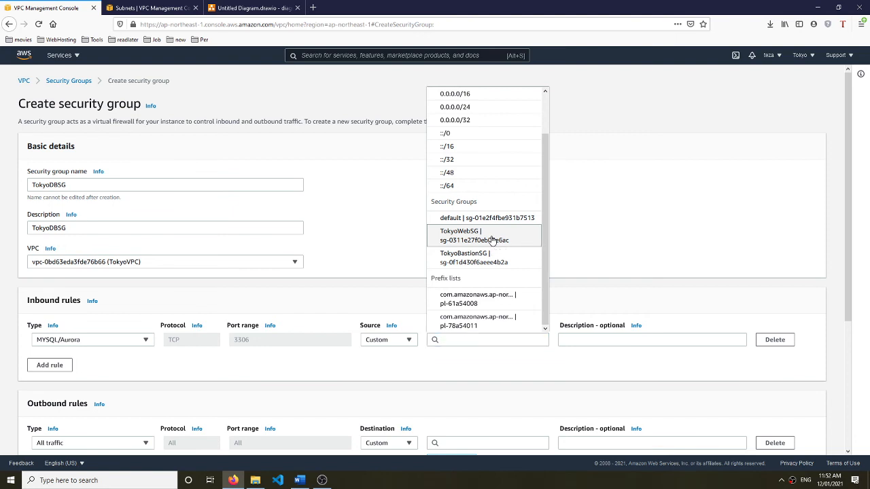
{"action": "left_click", "coordinate": [493, 237]}
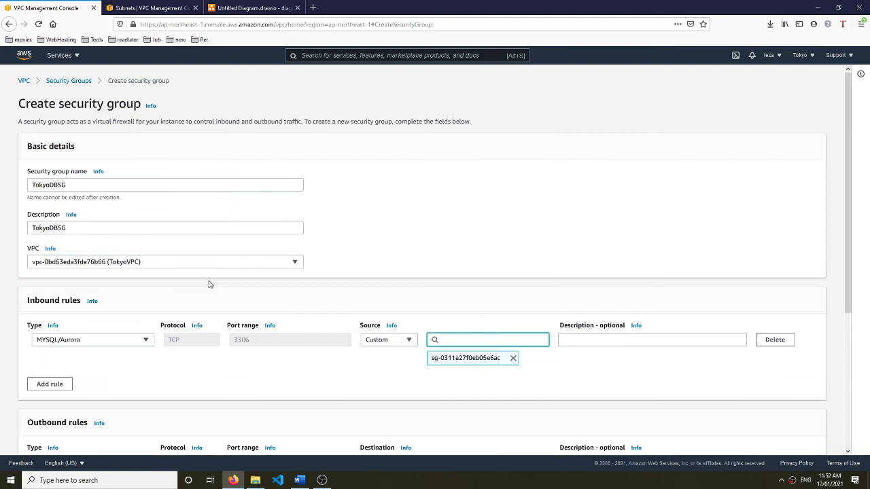
Step: Add a second inbound rule of type SSH with the TokyoBastionSG security group as its source, consulting the network diagram
{"action": "left_click", "coordinate": [60, 384]}
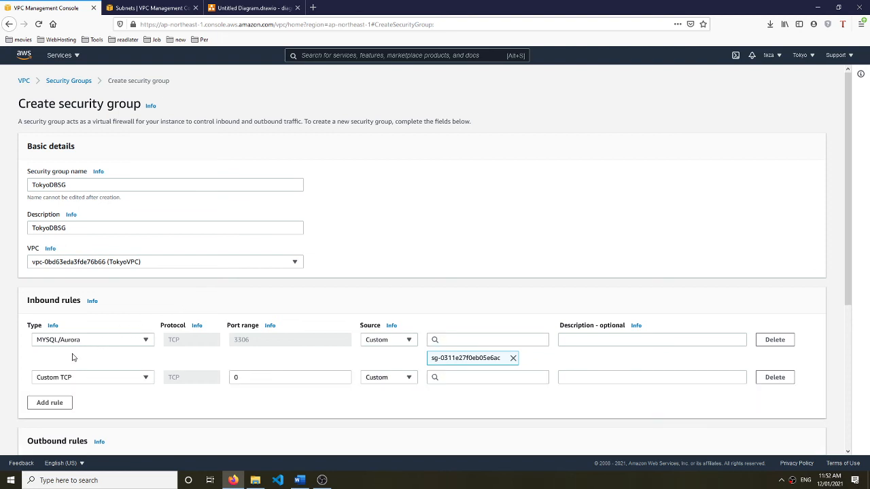
{"action": "left_click", "coordinate": [73, 379]}
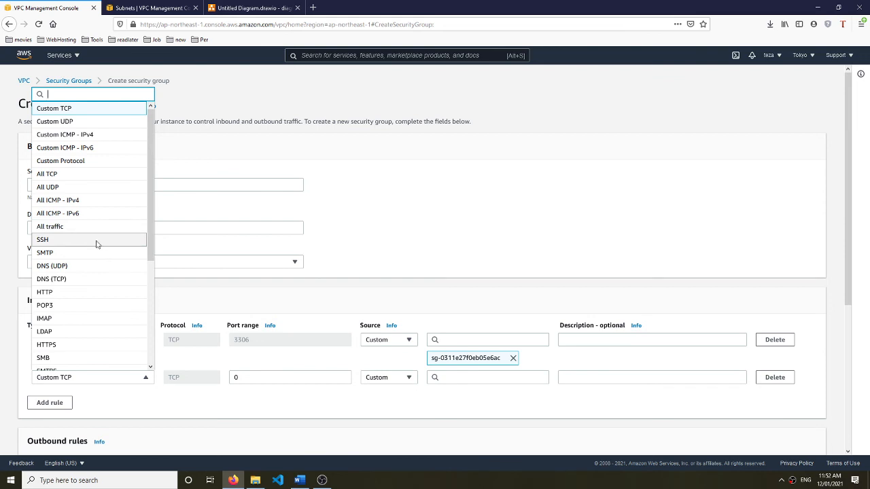
{"action": "left_click", "coordinate": [97, 243]}
{"action": "left_click", "coordinate": [448, 378]}
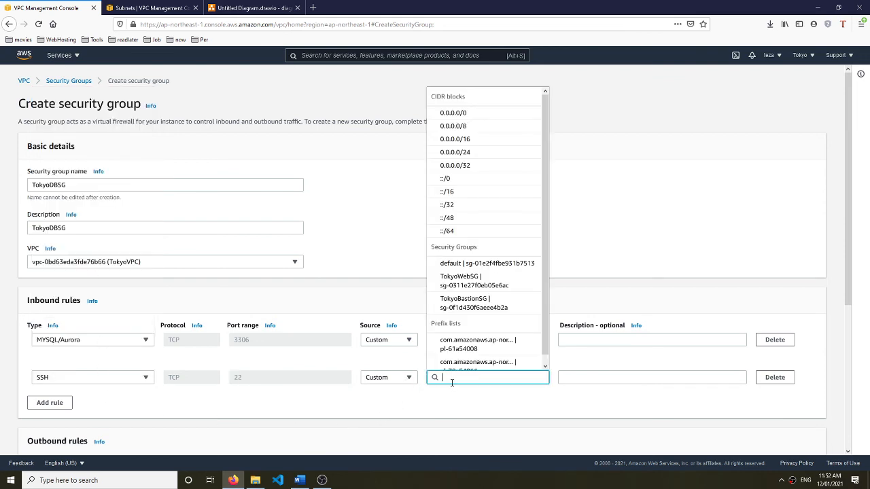
{"action": "left_click", "coordinate": [252, 8]}
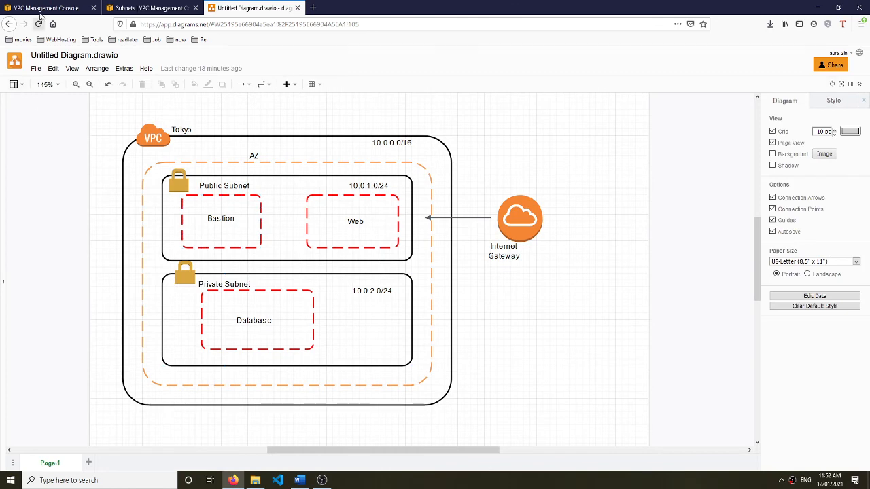
{"action": "left_click", "coordinate": [42, 8]}
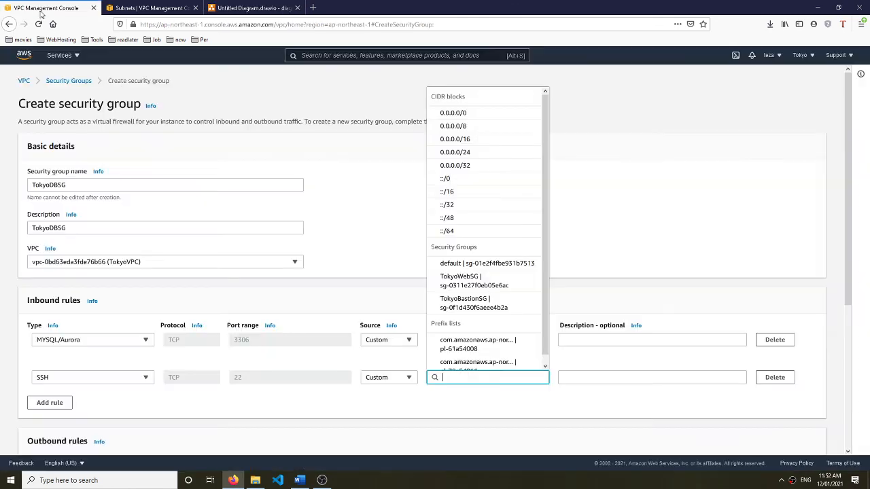
{"action": "left_click", "coordinate": [497, 303]}
Step: Add a third inbound rule of type RDP with the TokyoBastionSG security group as its source
{"action": "scroll", "coordinate": [343, 399], "scroll_direction": "down", "scroll_amount": 2}
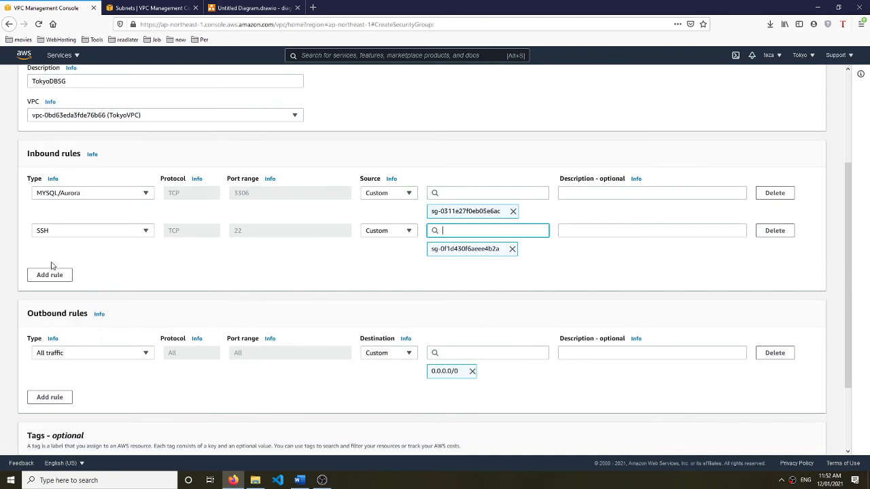
{"action": "left_click", "coordinate": [66, 274]}
{"action": "left_click", "coordinate": [116, 271]}
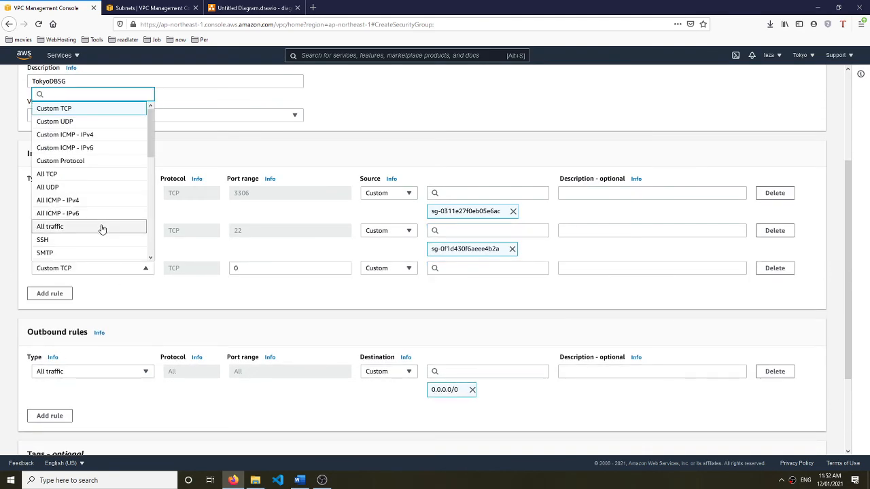
{"action": "scroll", "coordinate": [95, 233], "scroll_direction": "down", "scroll_amount": 5}
{"action": "scroll", "coordinate": [94, 229], "scroll_direction": "down", "scroll_amount": 1}
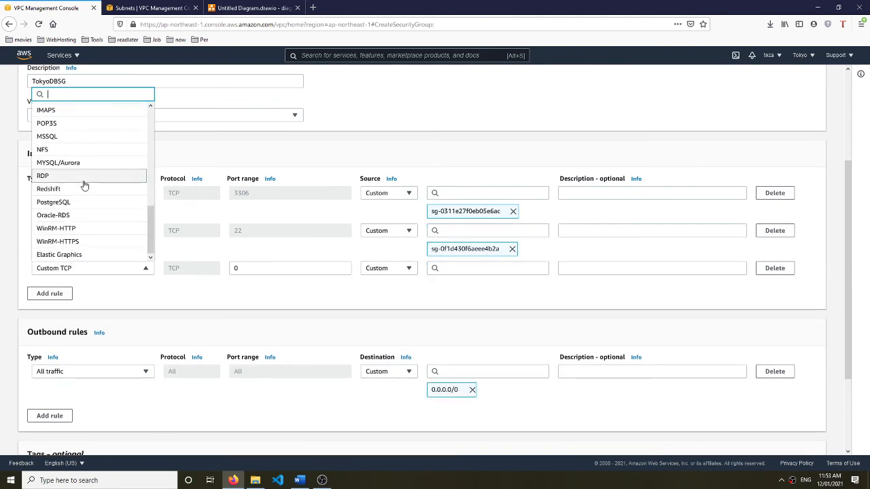
{"action": "left_click", "coordinate": [82, 178]}
{"action": "left_click", "coordinate": [458, 269]}
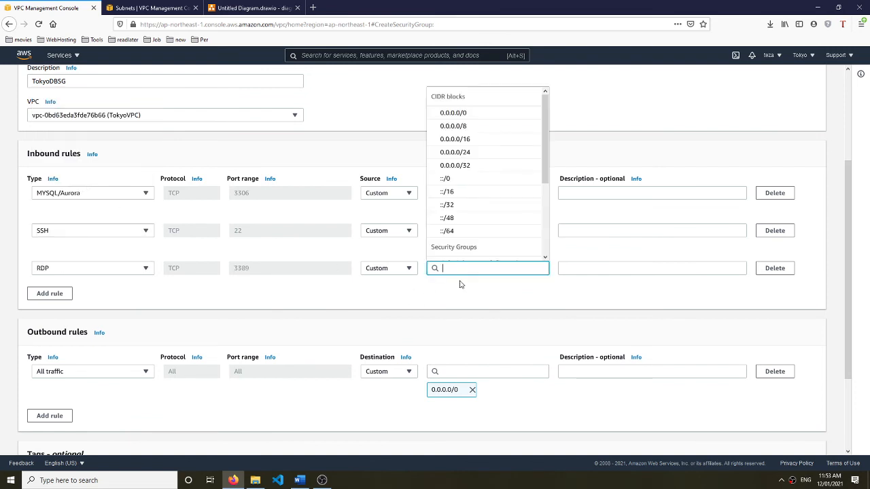
{"action": "scroll", "coordinate": [468, 204], "scroll_direction": "down", "scroll_amount": 2}
{"action": "left_click", "coordinate": [484, 205]}
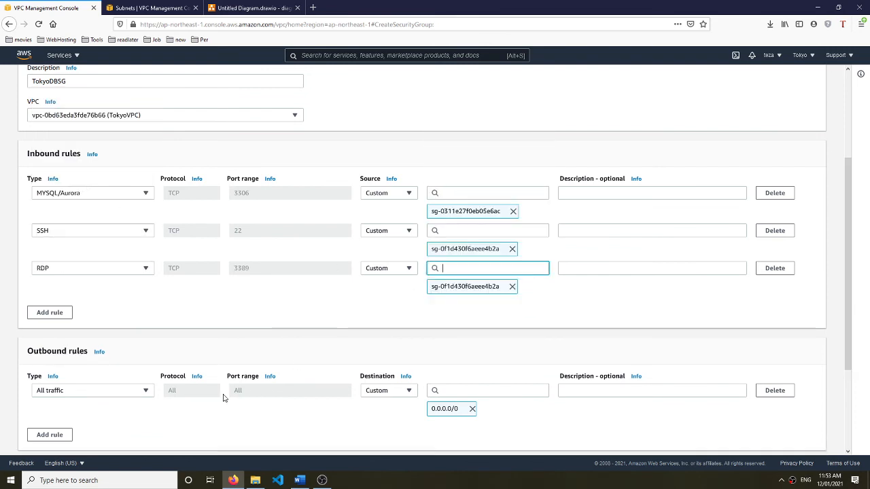
Step: Add a fourth inbound rule of type All ICMP - IPv4 with the TokyoWebSG security group as its source
{"action": "left_click", "coordinate": [64, 312]}
{"action": "left_click", "coordinate": [95, 309]}
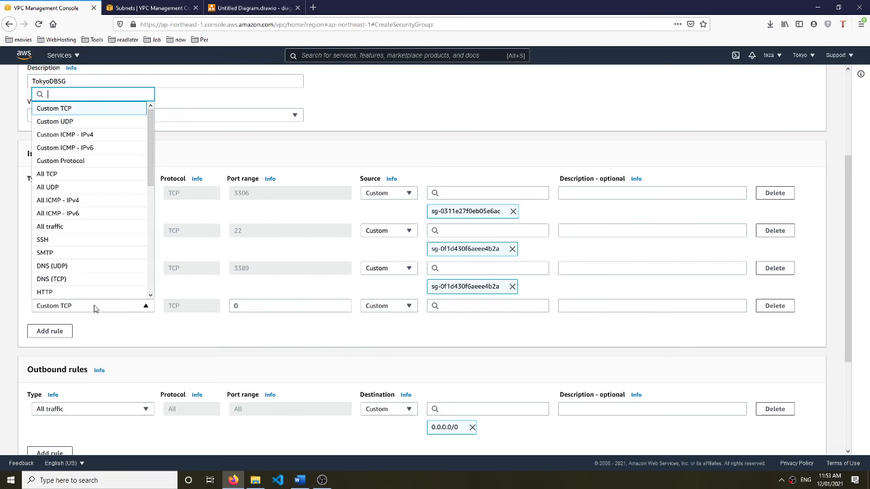
{"action": "scroll", "coordinate": [120, 144], "scroll_direction": "down", "scroll_amount": 1}
{"action": "scroll", "coordinate": [109, 142], "scroll_direction": "up", "scroll_amount": 2}
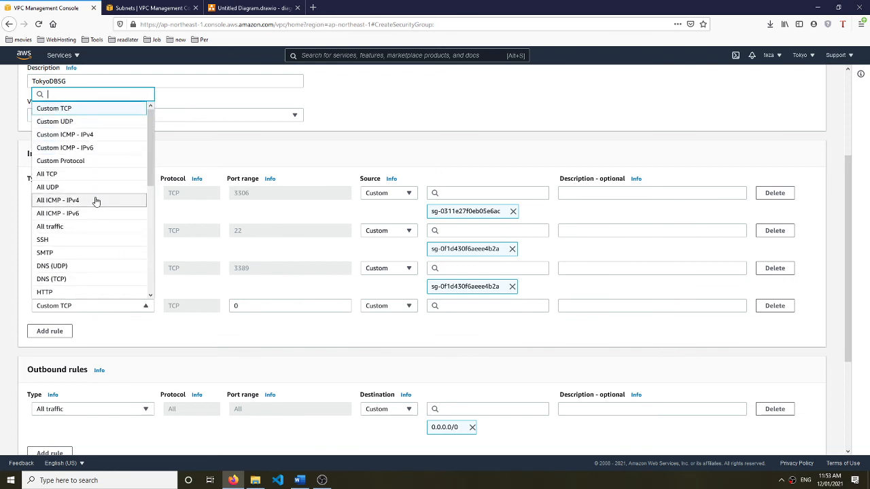
{"action": "left_click", "coordinate": [91, 199]}
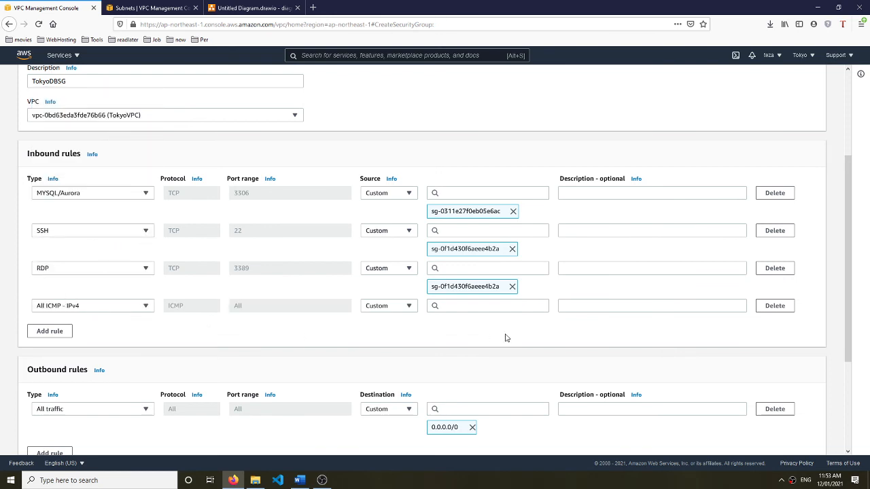
{"action": "left_click", "coordinate": [443, 305]}
{"action": "scroll", "coordinate": [481, 241], "scroll_direction": "down", "scroll_amount": 1}
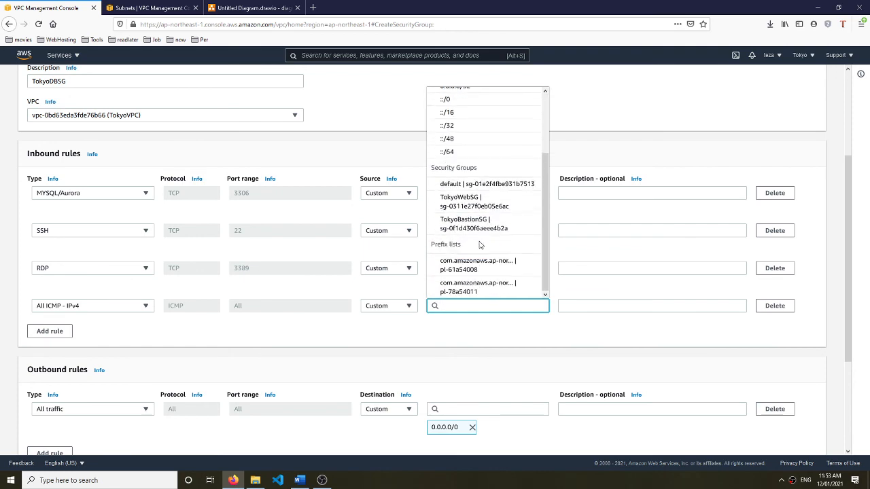
{"action": "scroll", "coordinate": [479, 245], "scroll_direction": "up", "scroll_amount": 1}
{"action": "scroll", "coordinate": [474, 252], "scroll_direction": "down", "scroll_amount": 3}
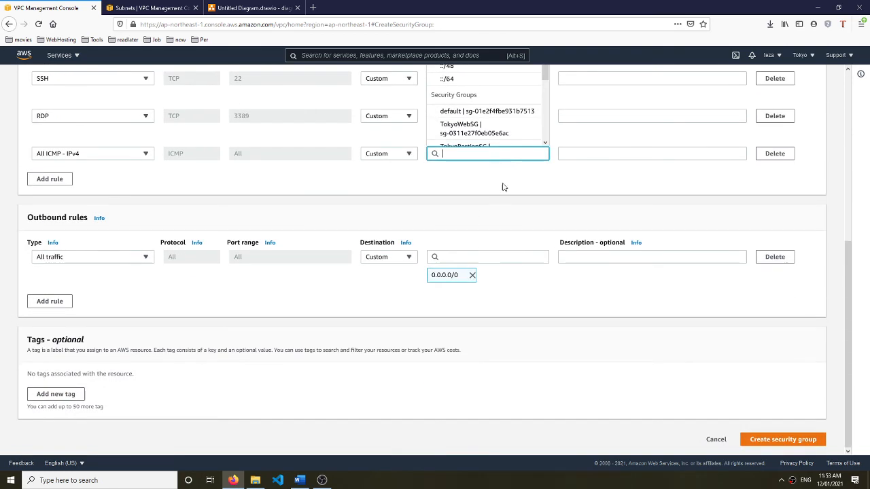
{"action": "scroll", "coordinate": [514, 218], "scroll_direction": "up", "scroll_amount": 3}
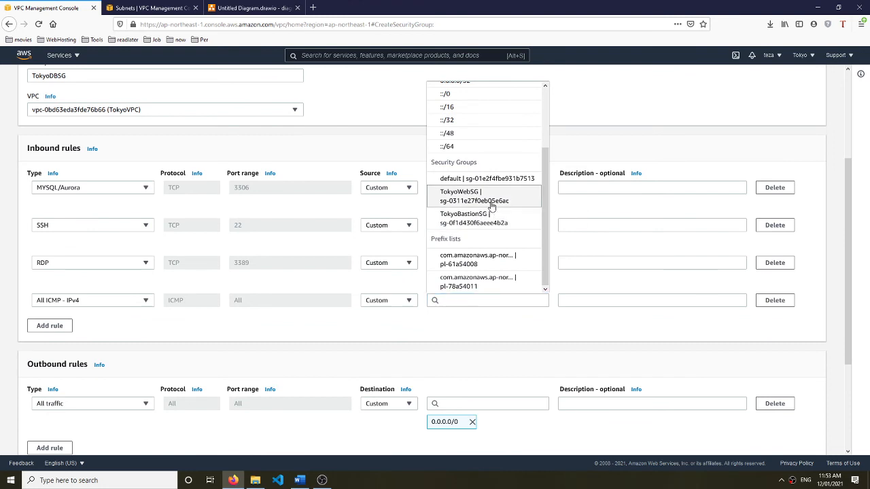
{"action": "left_click", "coordinate": [491, 204]}
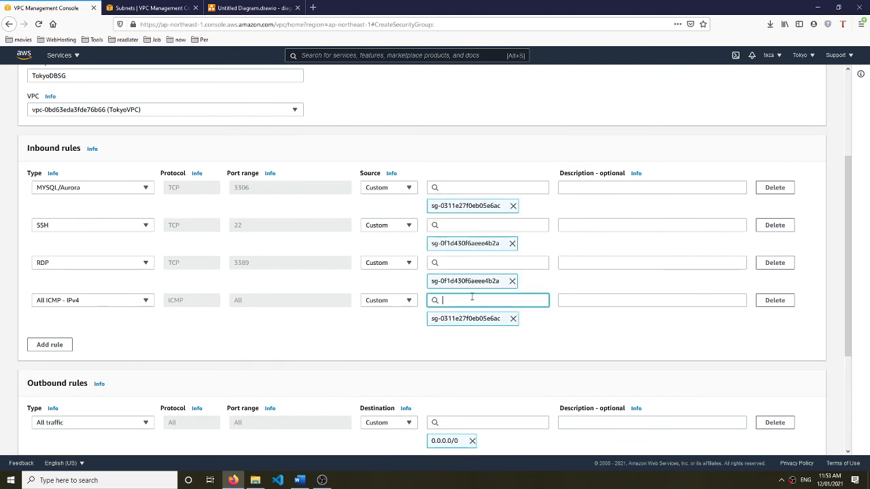
Step: Add a fifth inbound rule, also of type All ICMP - IPv4, with TokyoWebSG as its source
{"action": "left_click", "coordinate": [50, 345]}
{"action": "left_click", "coordinate": [87, 338]}
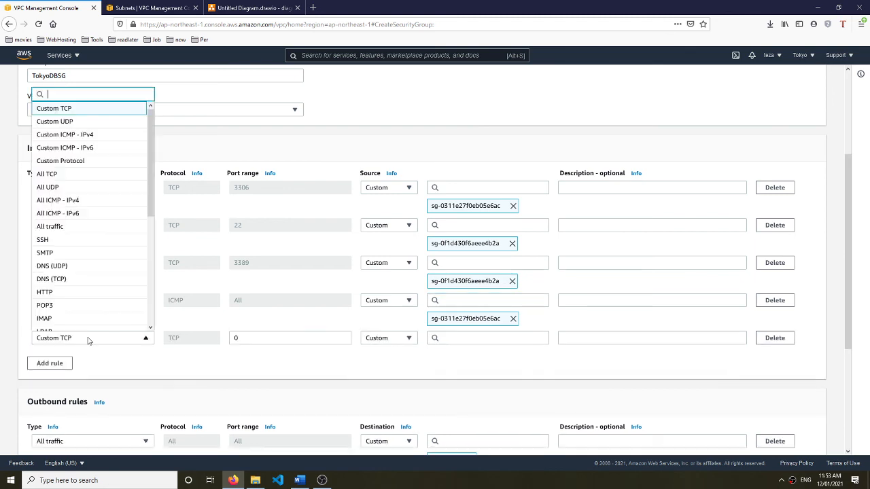
{"action": "left_click", "coordinate": [79, 201]}
{"action": "left_click", "coordinate": [481, 339]}
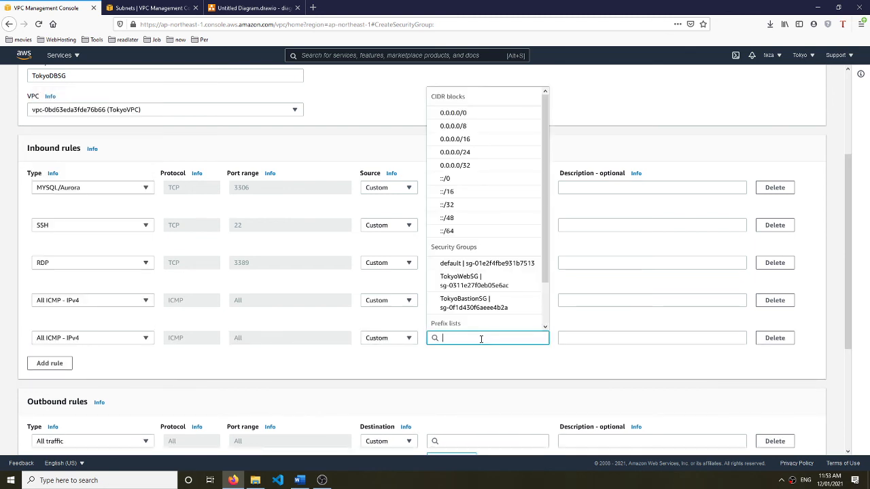
{"action": "left_click", "coordinate": [499, 283]}
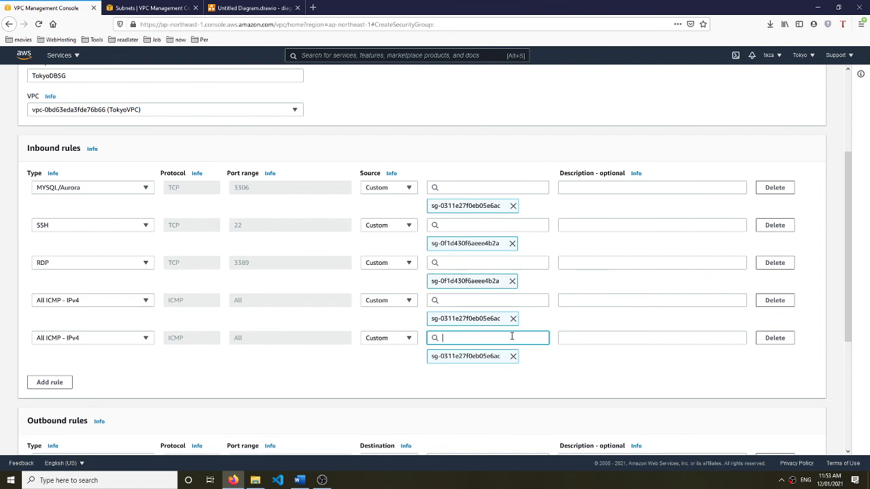
Step: Replace the source of the first All ICMP - IPv4 rule with the TokyoBastionSG security group
{"action": "left_click", "coordinate": [513, 318]}
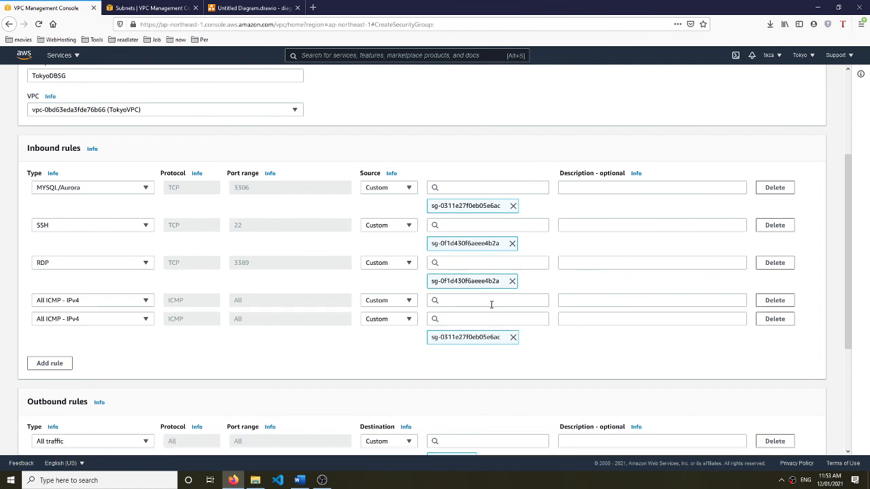
{"action": "left_click", "coordinate": [488, 305]}
{"action": "scroll", "coordinate": [488, 272], "scroll_direction": "down", "scroll_amount": 3}
{"action": "left_click", "coordinate": [501, 260]}
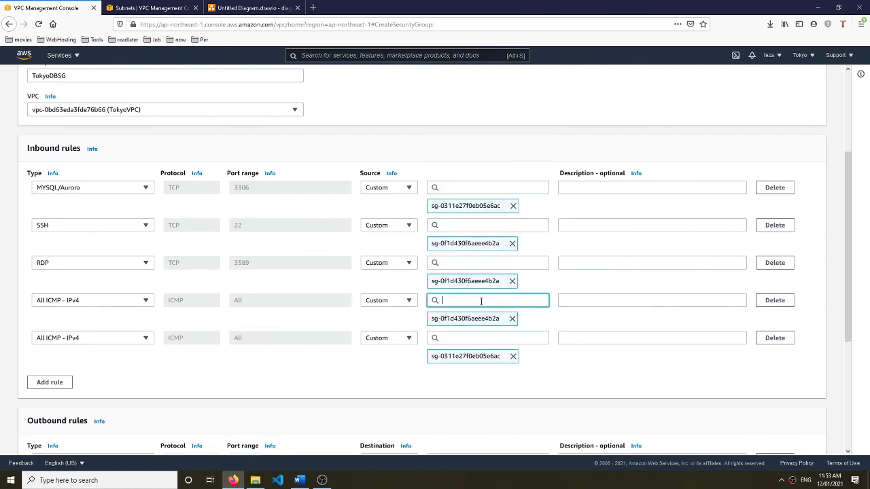
{"action": "left_click", "coordinate": [265, 389]}
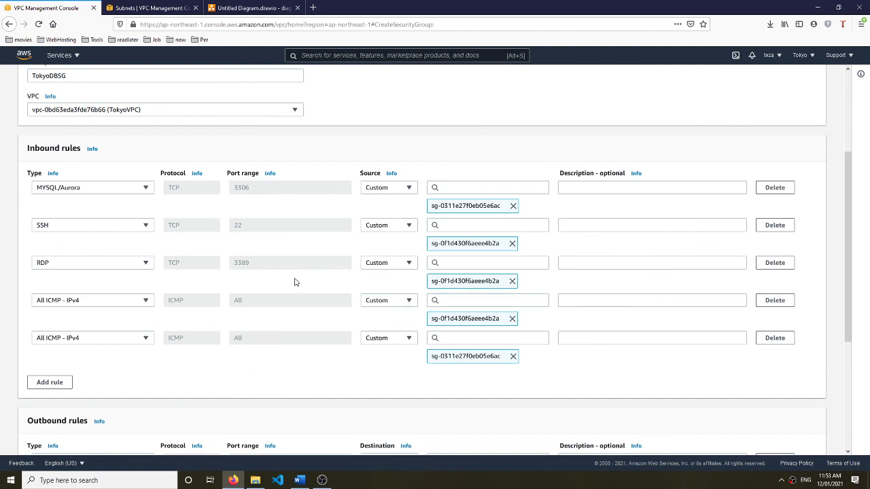
Step: Check the Database server in the network diagram against the inbound rules of TokyoDBSG in the VPC console
{"action": "left_click", "coordinate": [253, 7]}
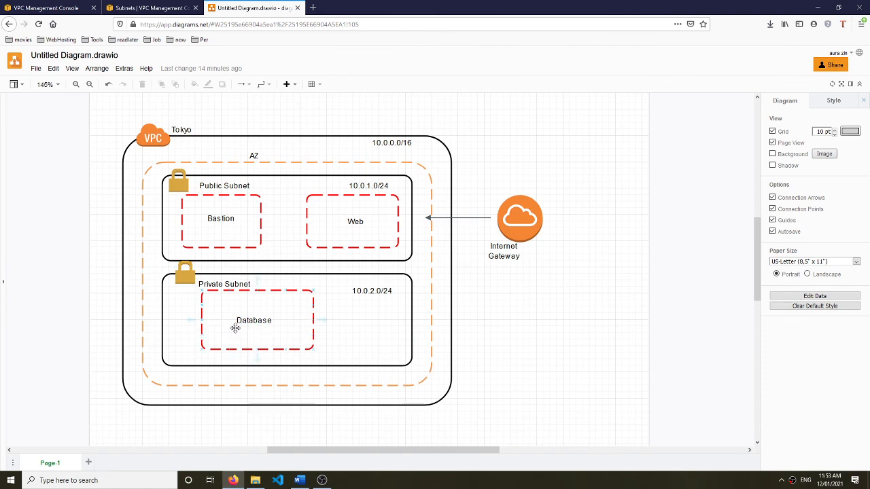
{"action": "left_click", "coordinate": [46, 8]}
{"action": "scroll", "coordinate": [628, 301], "scroll_direction": "down", "scroll_amount": 1}
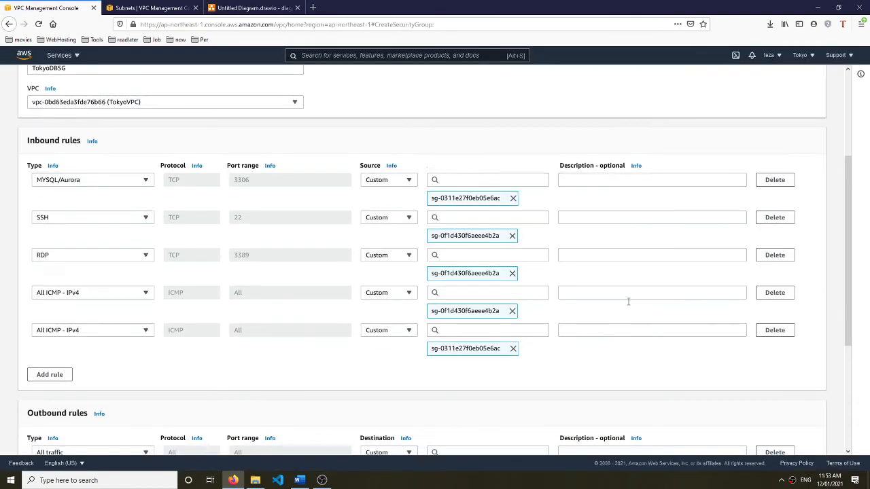
Step: Create the TokyoDBSG security group with its five inbound rules and return to the list of security groups
{"action": "scroll", "coordinate": [628, 301], "scroll_direction": "down", "scroll_amount": 3}
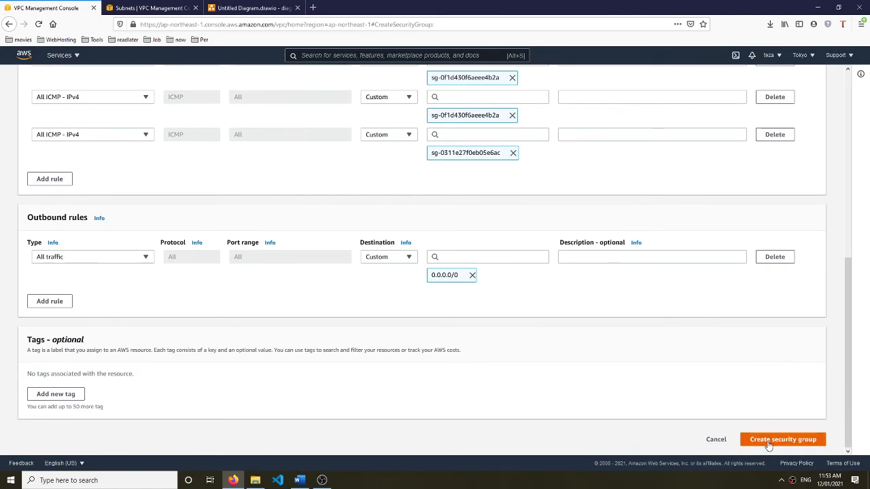
{"action": "left_click", "coordinate": [768, 443]}
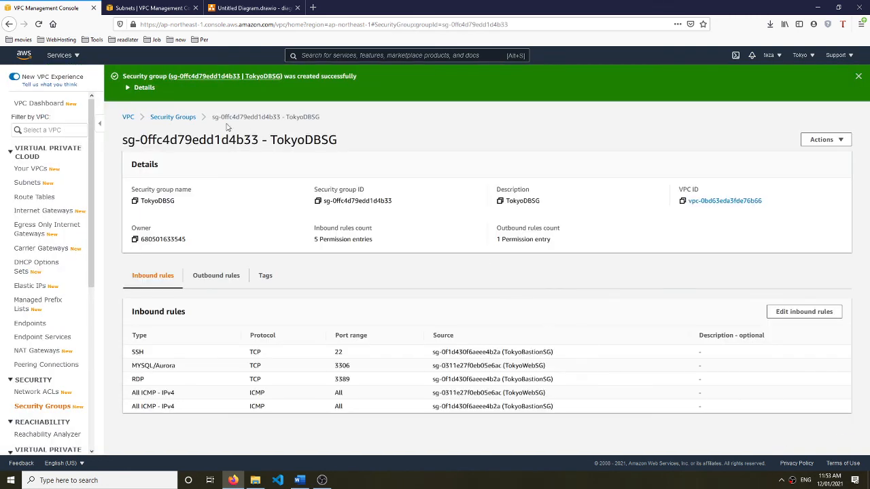
{"action": "left_click", "coordinate": [172, 117]}
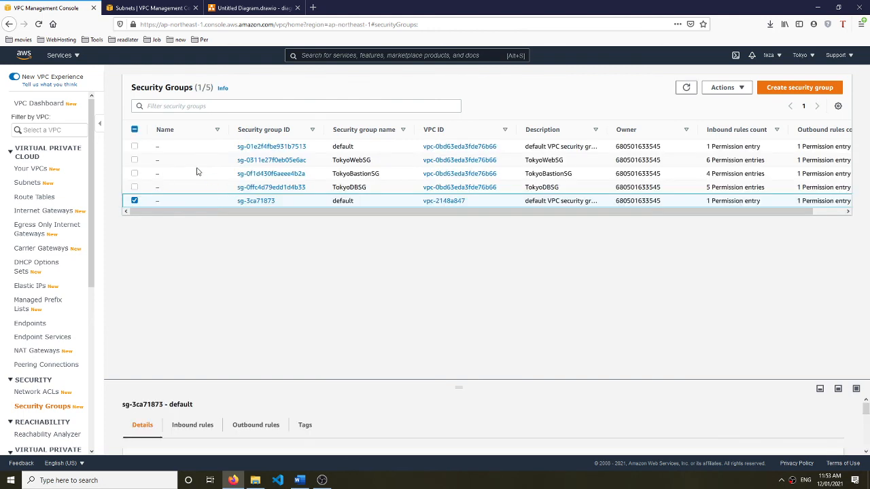
Step: Fill in the empty Name values of the web and bastion security groups with TokyoWebSG and TokyoBastionSG
{"action": "left_click", "coordinate": [163, 160]}
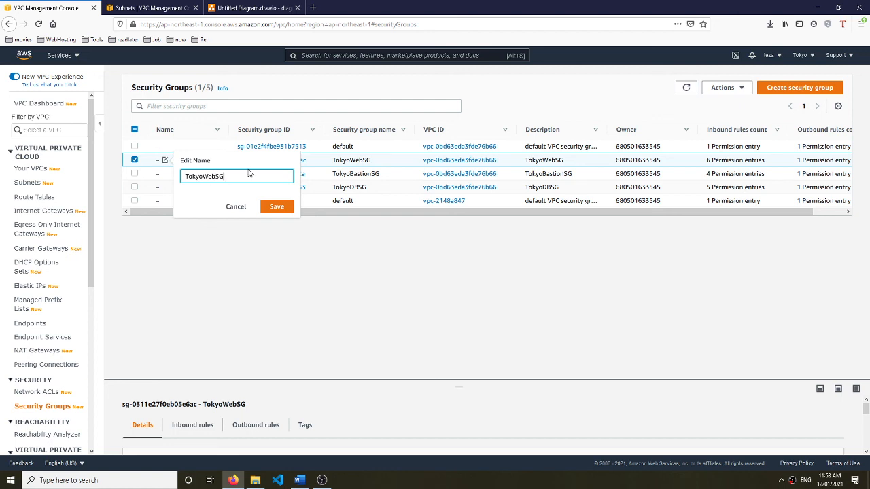
{"action": "left_click", "coordinate": [276, 207]}
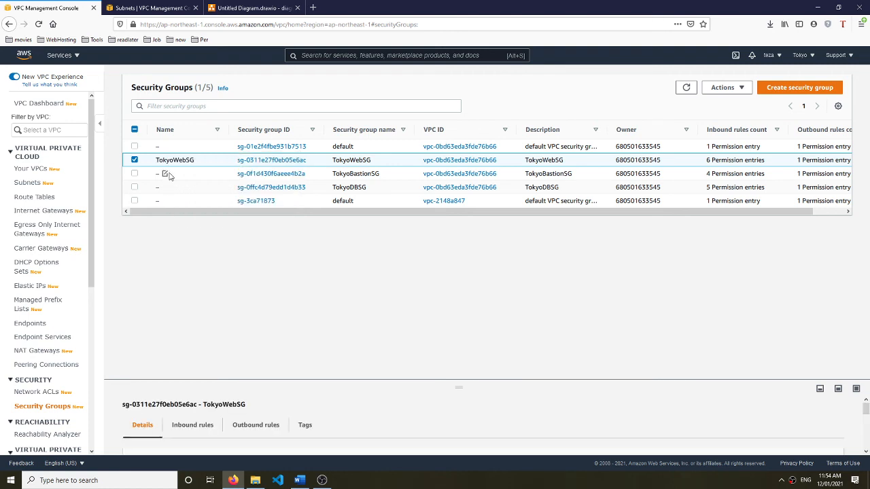
{"action": "left_click", "coordinate": [164, 174]}
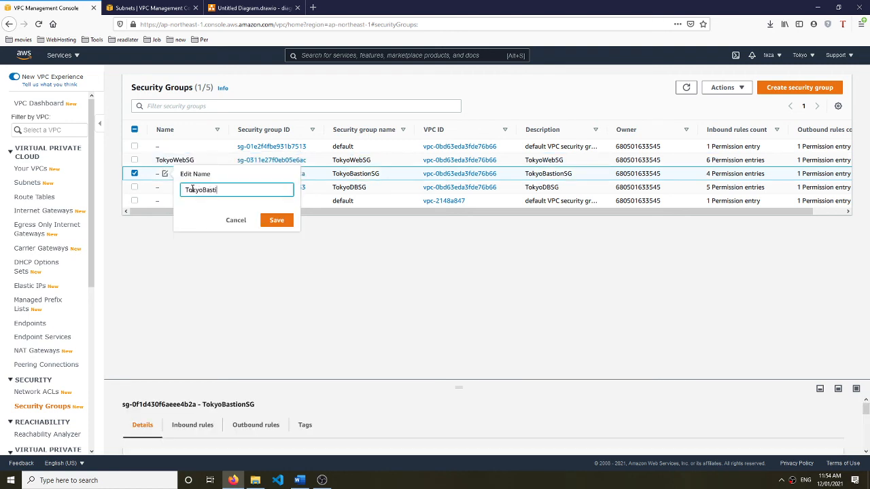
{"action": "key", "text": "Return"}
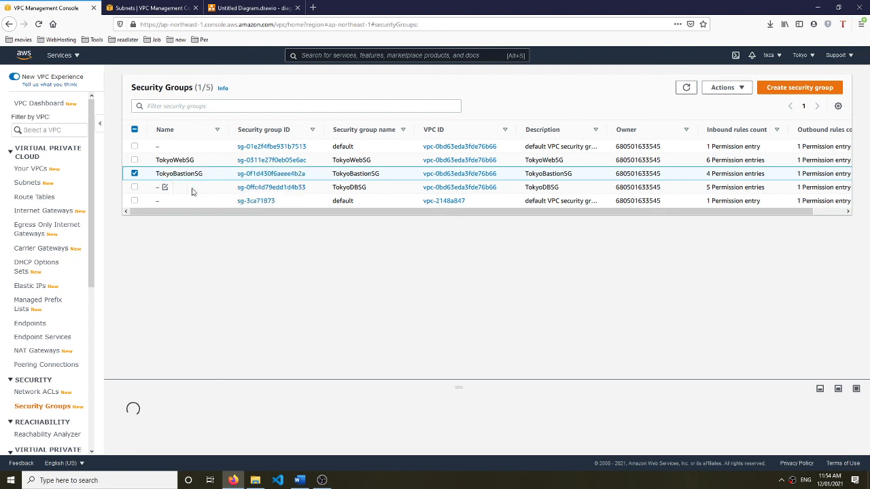
Step: Name the database security group TokyoDBSG in the list, and switch to the network diagram in diagrams.net
{"action": "left_click", "coordinate": [164, 186]}
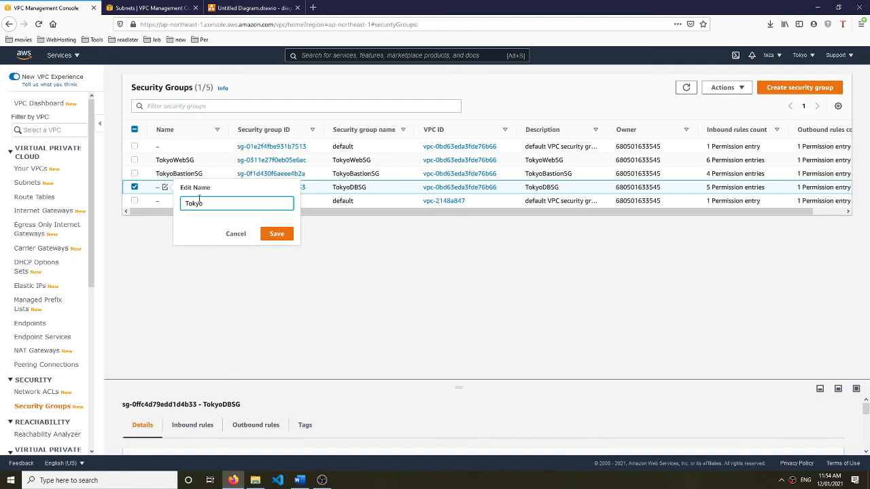
{"action": "type", "text": "TokyoDBSG"}
{"action": "left_click", "coordinate": [273, 234]}
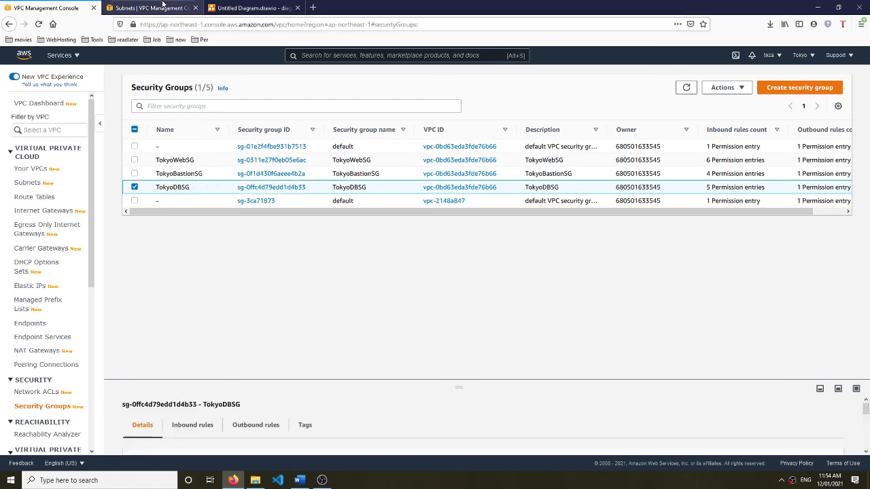
{"action": "left_click", "coordinate": [255, 8]}
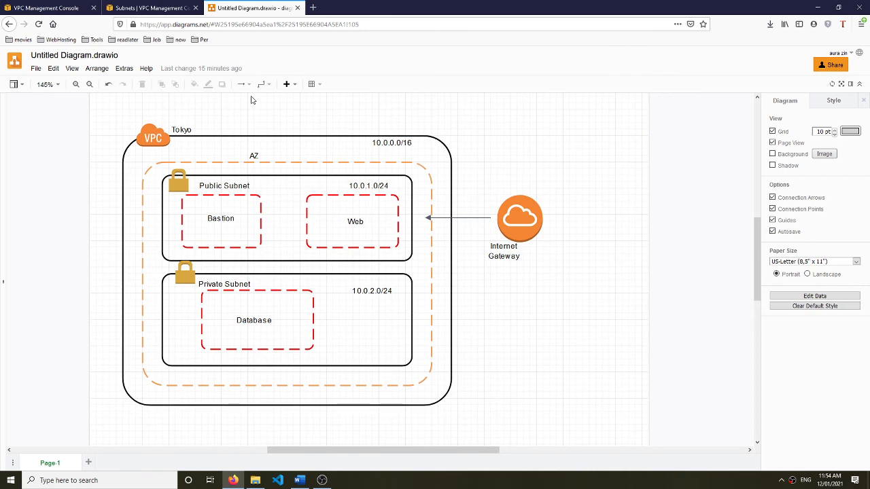